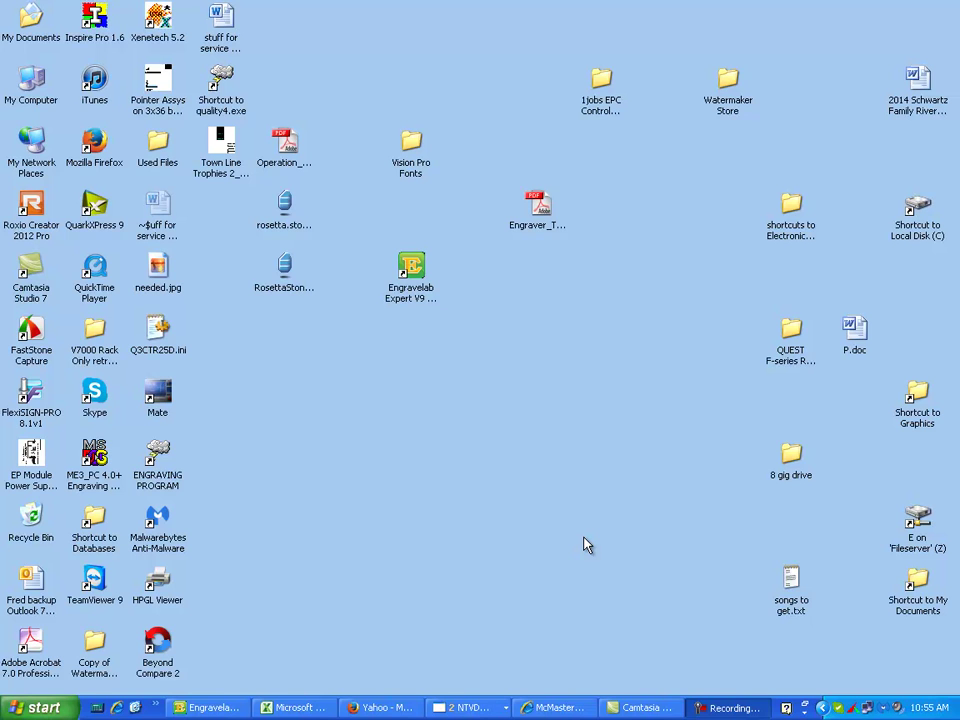
Open the 1Logos3 folder on drive C in Explorer, sorted by name
left_click(465, 707)
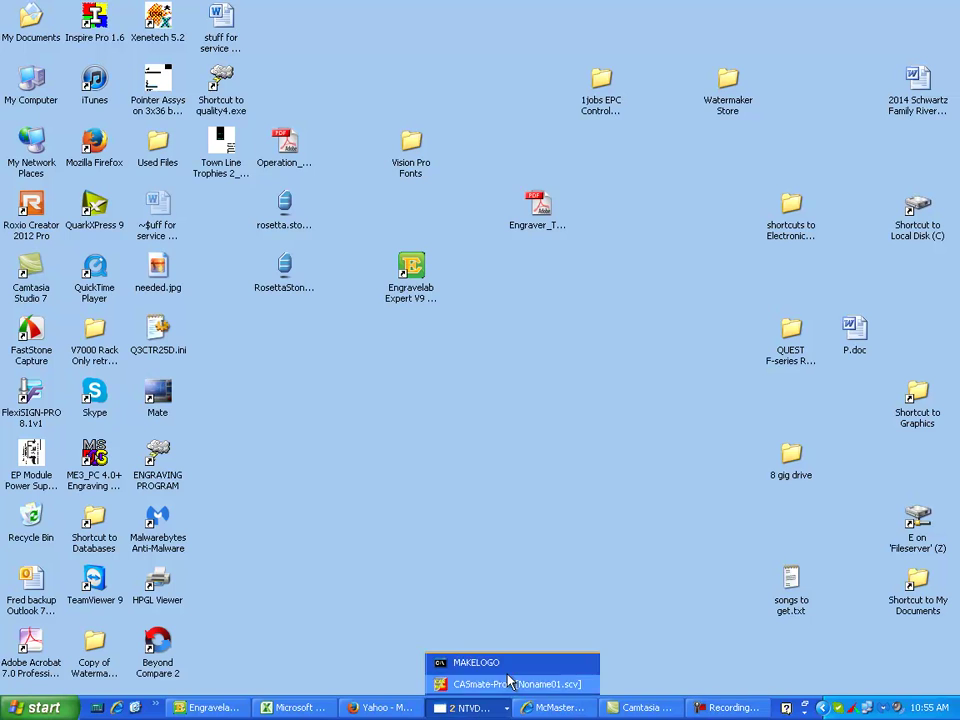
left_click(731, 335)
double_click(917, 212)
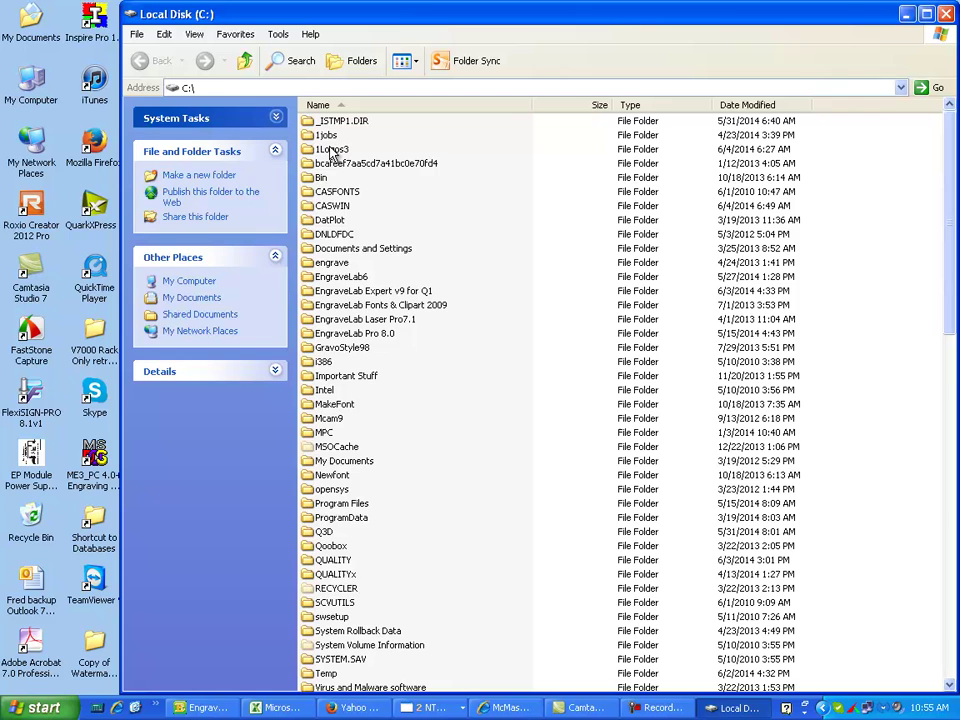
double_click(331, 150)
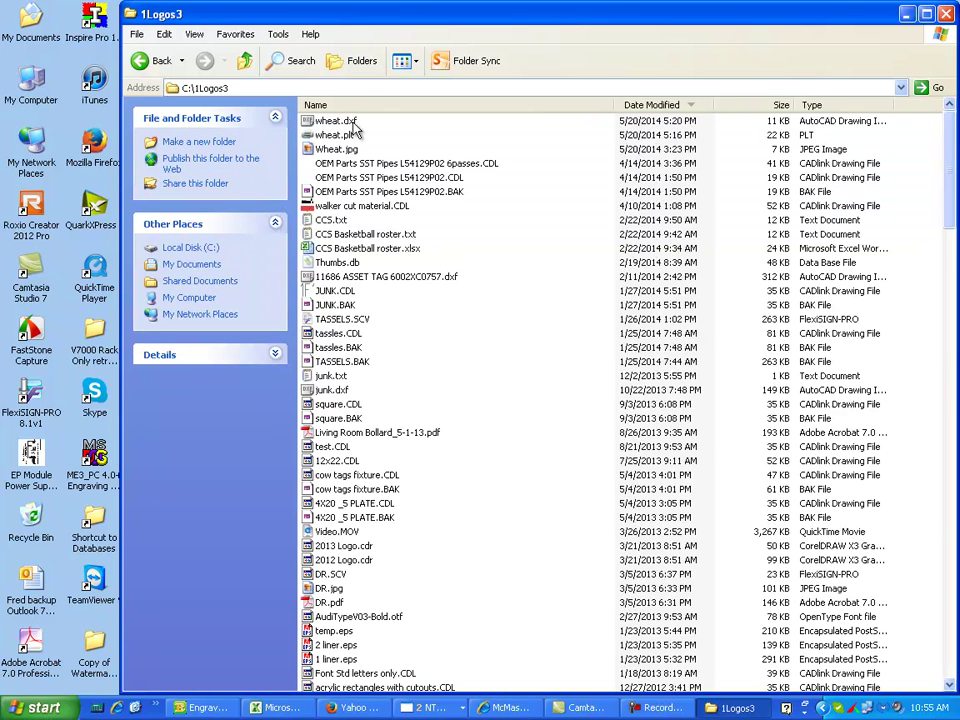
left_click(371, 107)
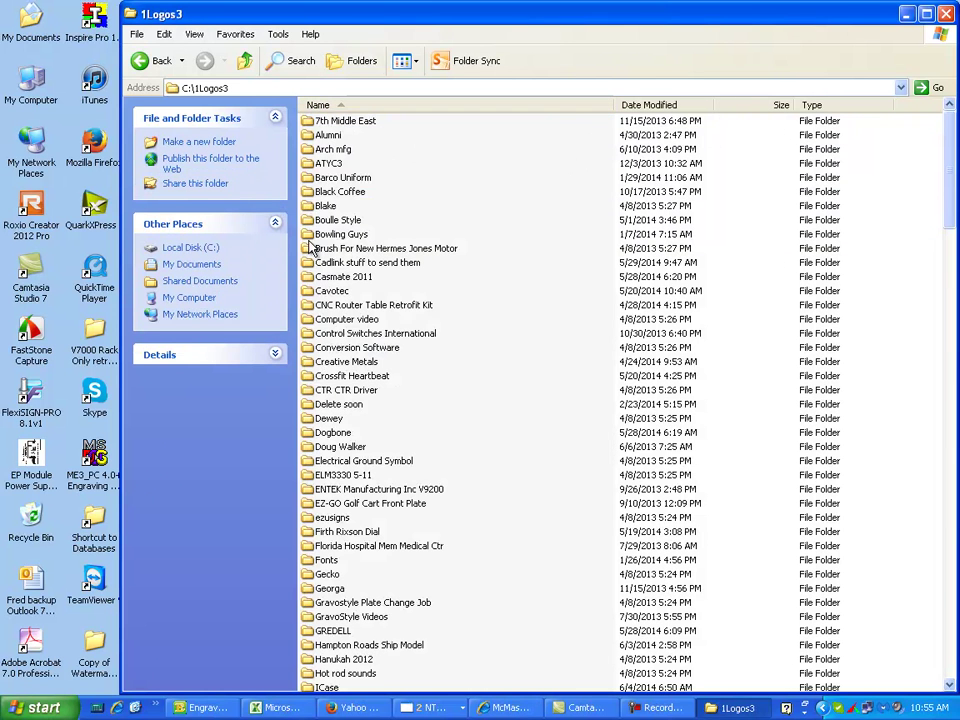
Open the ICase folder to check its three PLT files, then minimize the window
left_click(333, 264)
key("i")
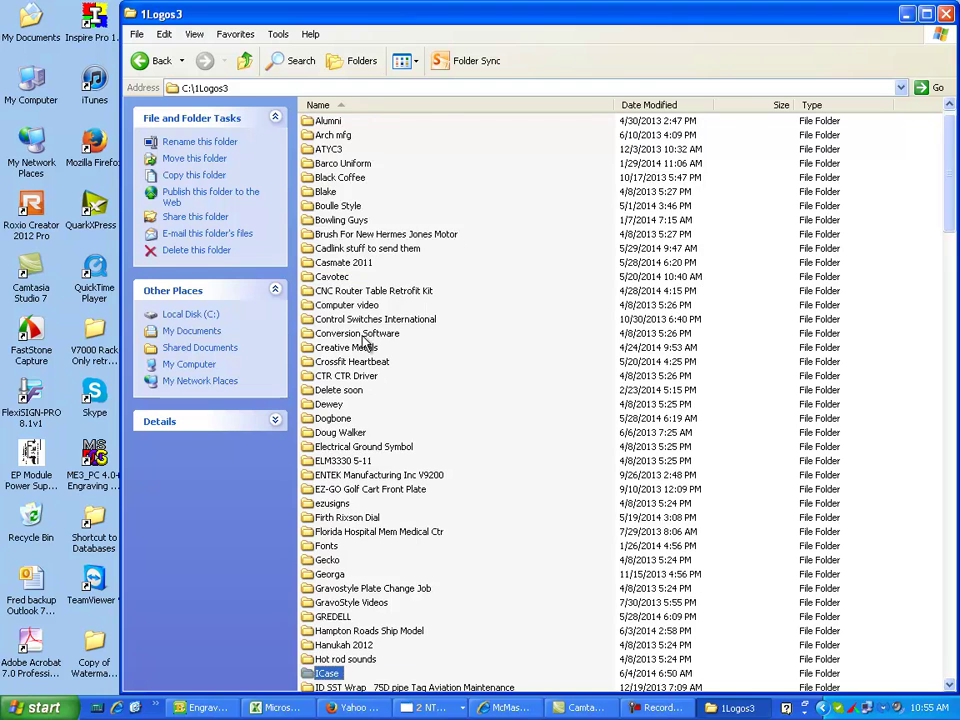
scroll(405, 447, "down", 4)
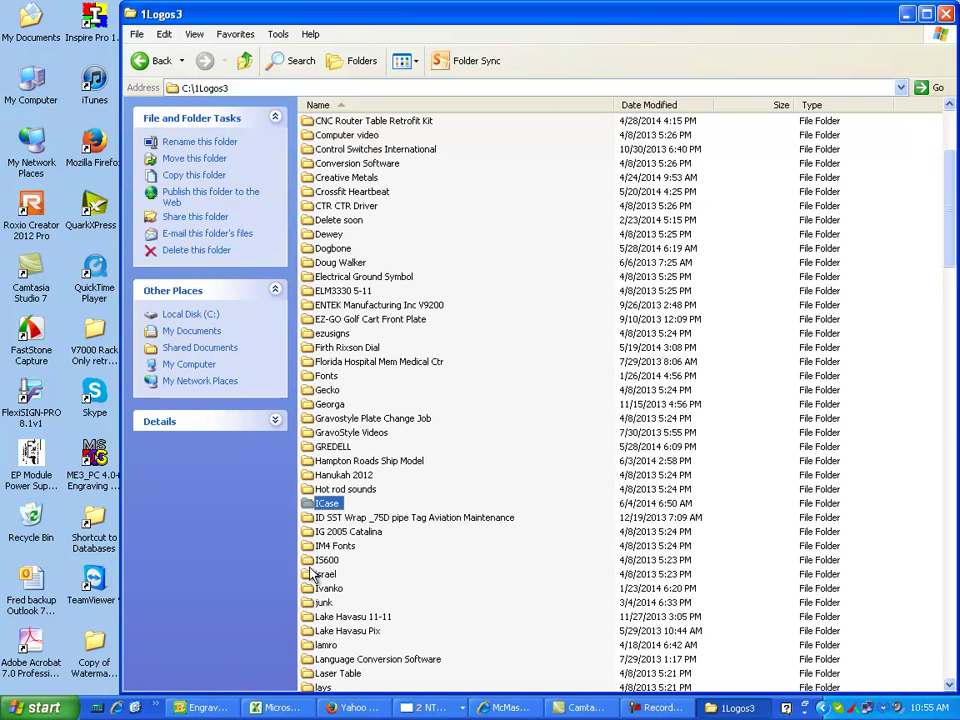
double_click(310, 508)
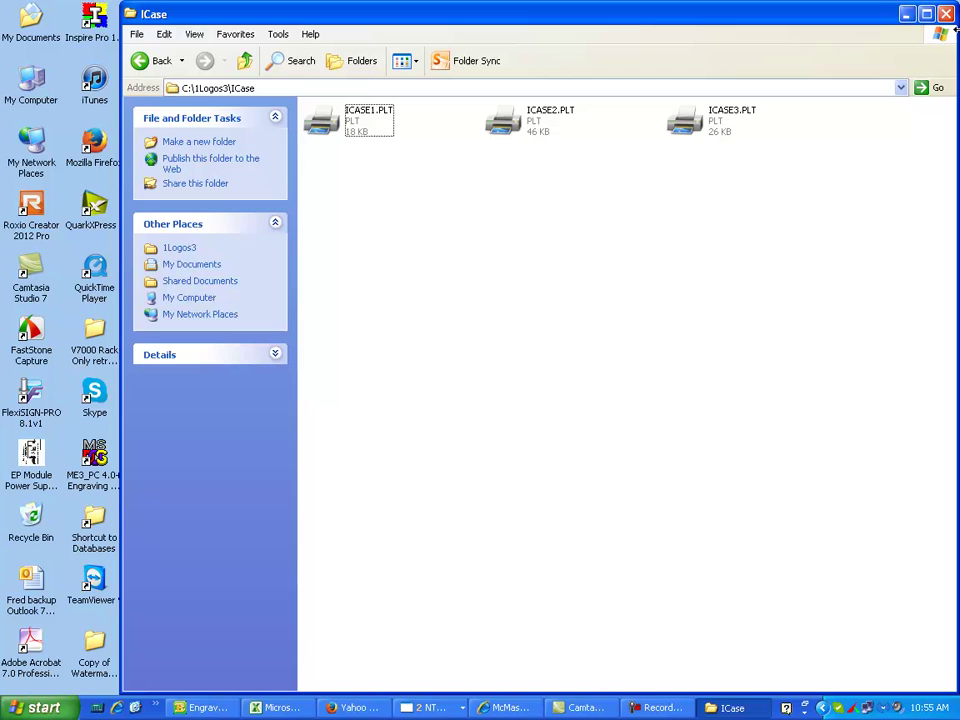
left_click(906, 14)
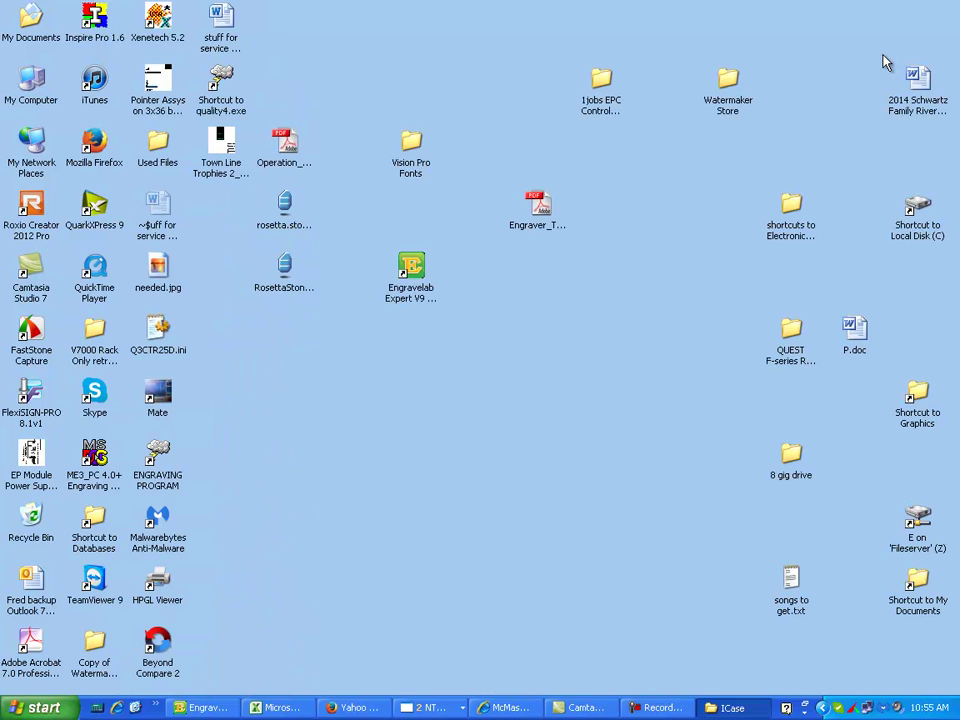
In CASmate-Pro, import ICASE1.PLT as HPGL from the ICASE folder
left_click(428, 707)
left_click(447, 685)
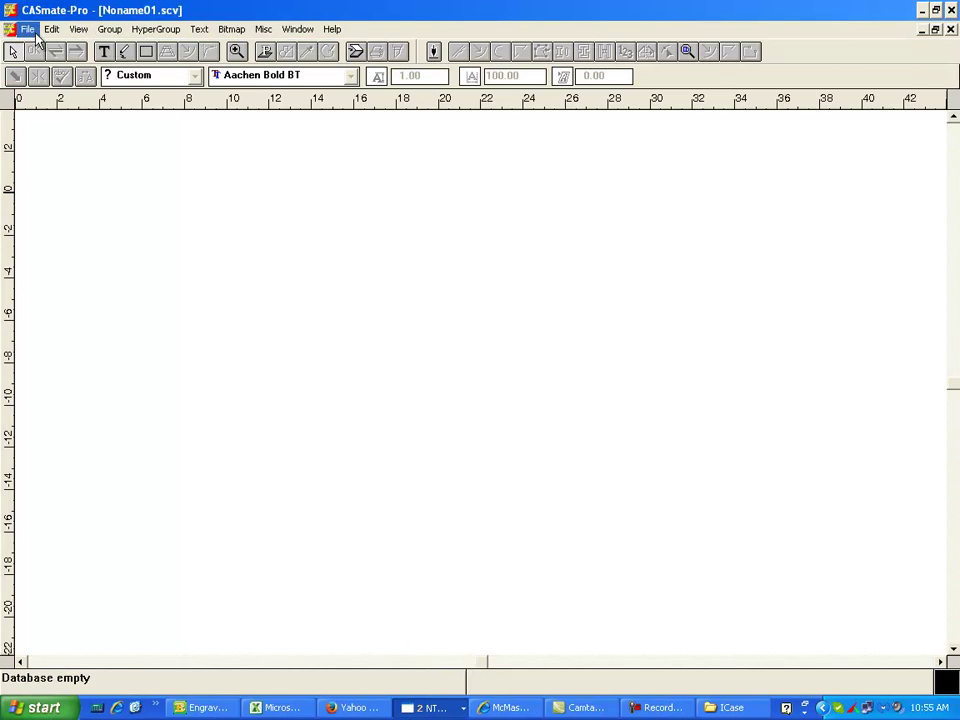
left_click(28, 31)
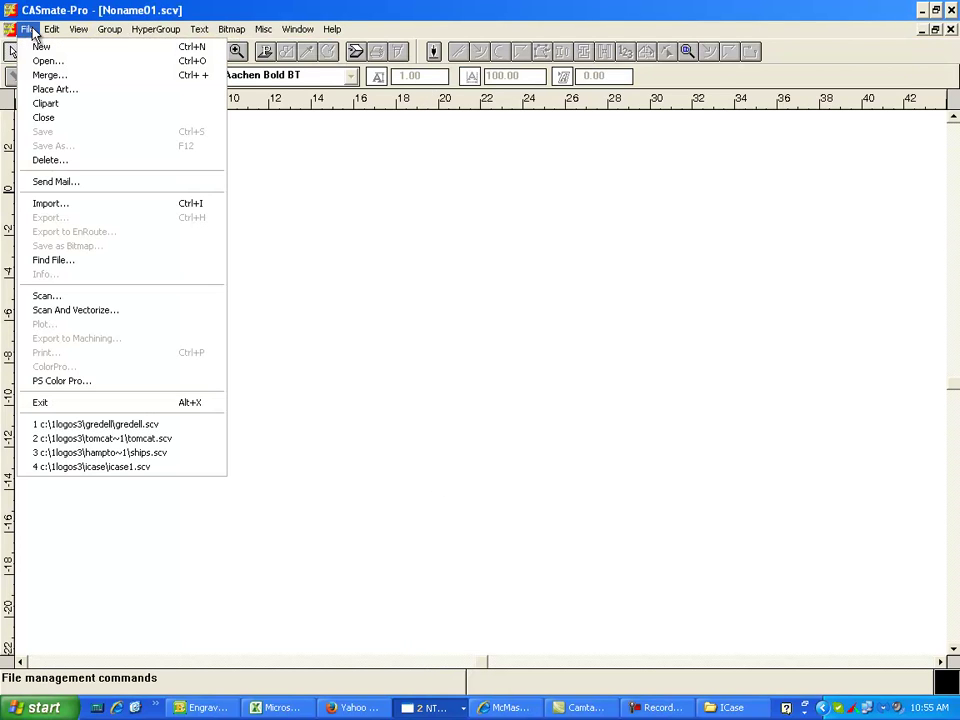
left_click(79, 205)
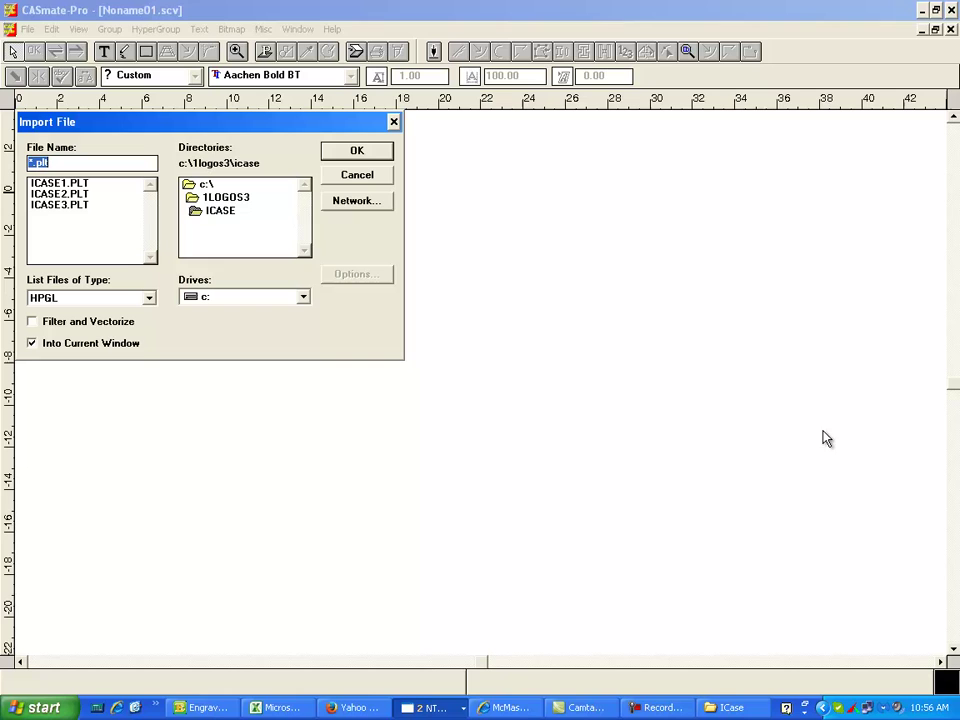
left_click(224, 217)
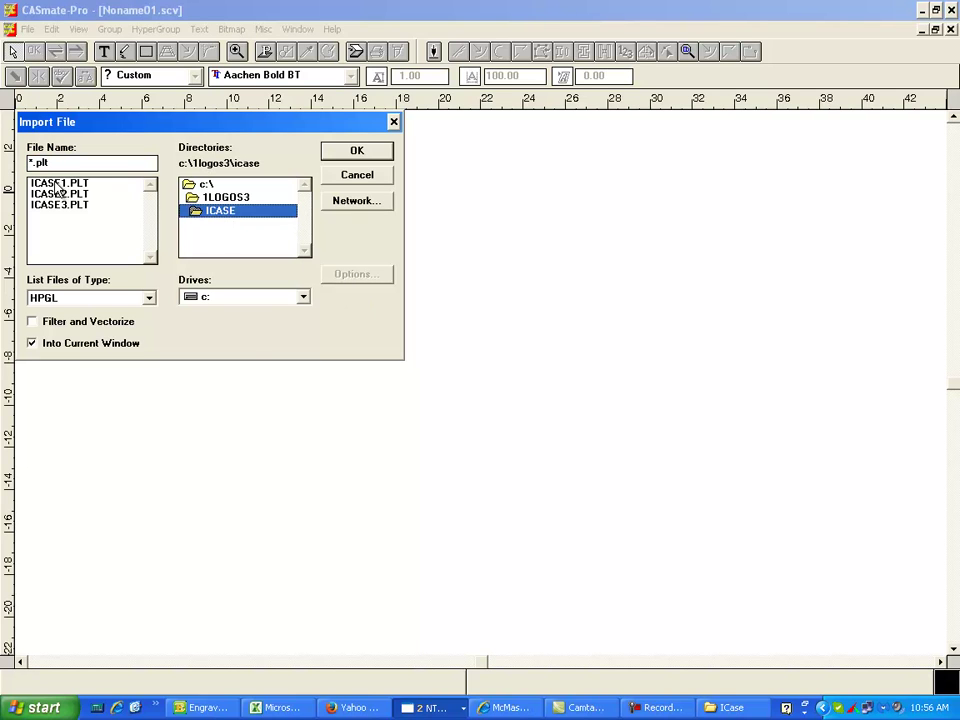
left_click(149, 301)
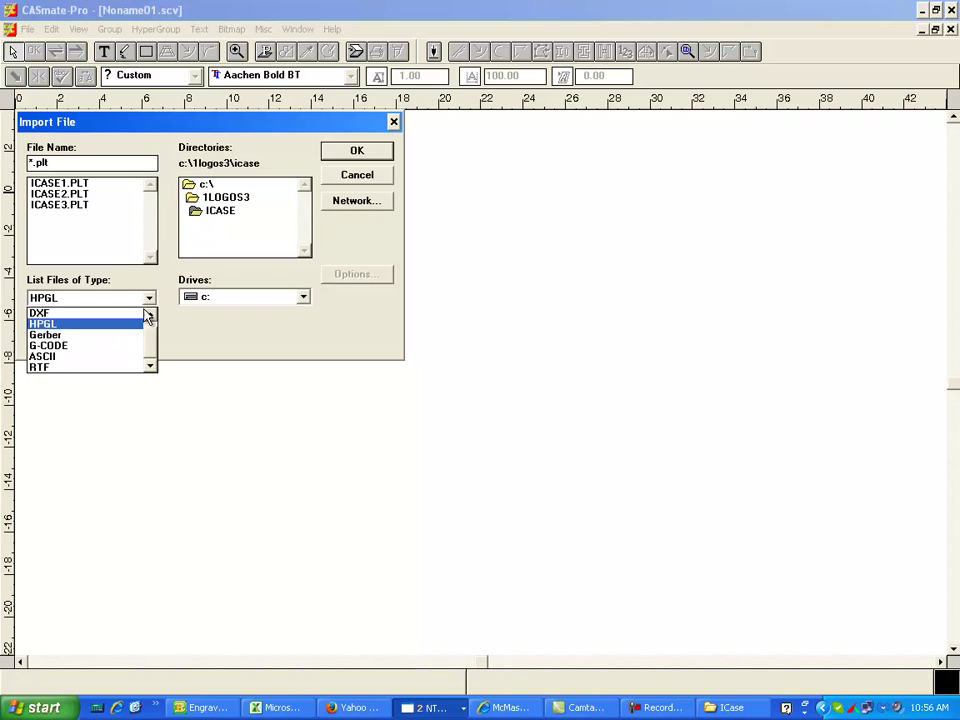
left_click(115, 326)
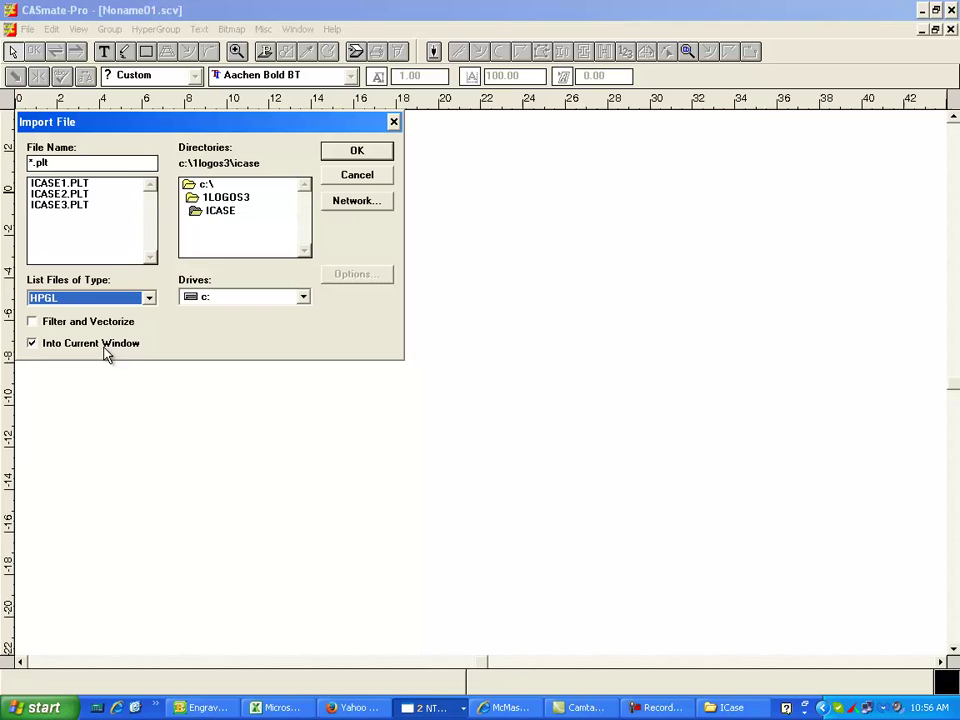
left_click(68, 184)
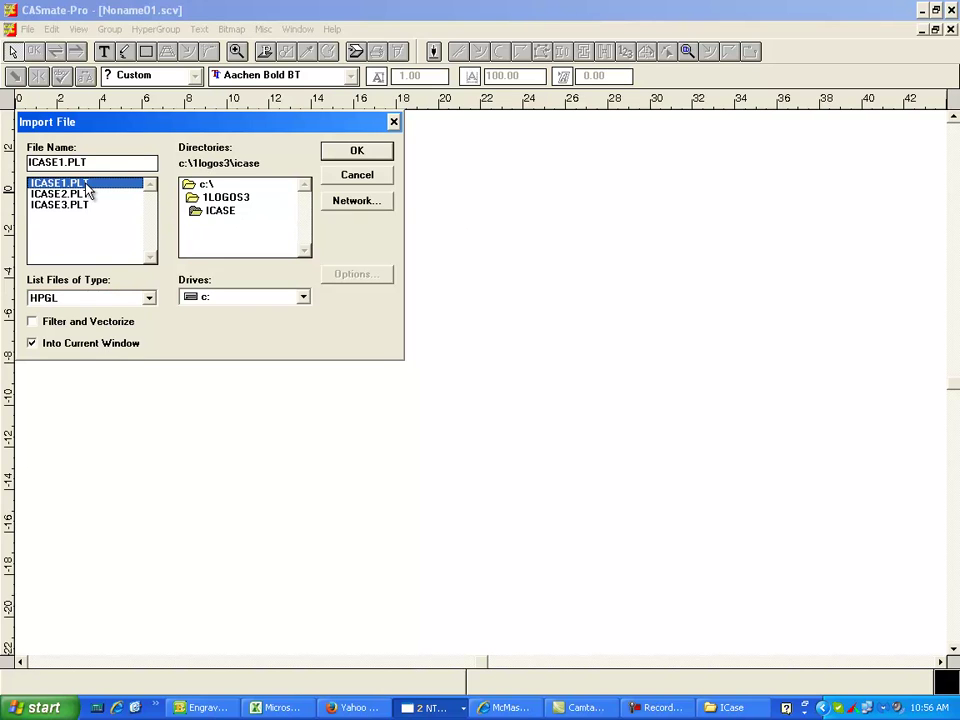
left_click(362, 155)
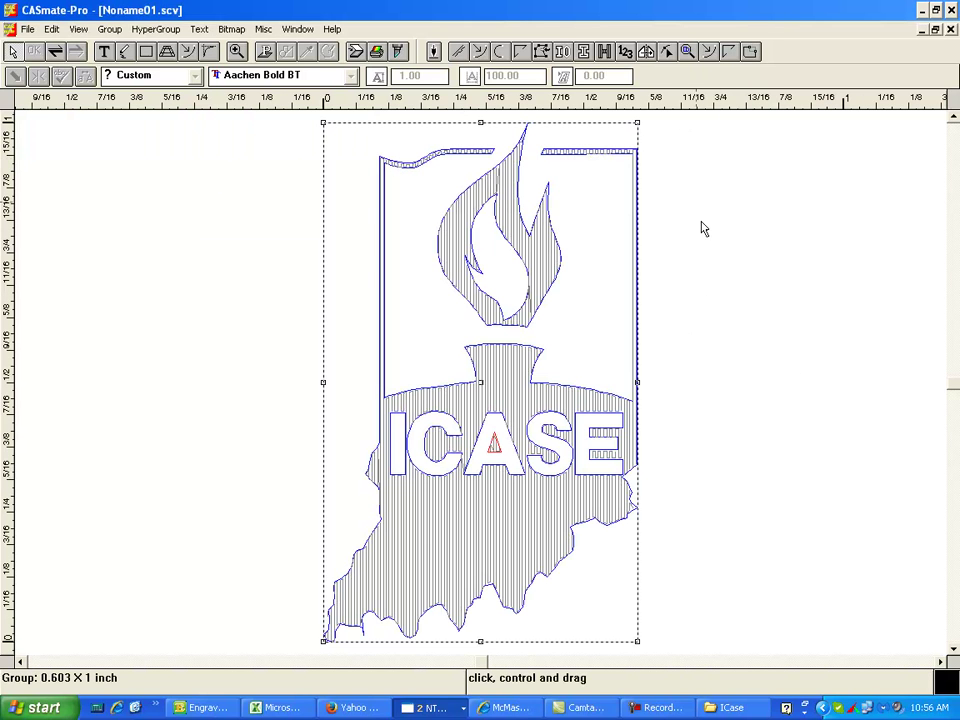
Reselect the whole imported logo and move it to the left side of the page
scroll(722, 290, "down", 2)
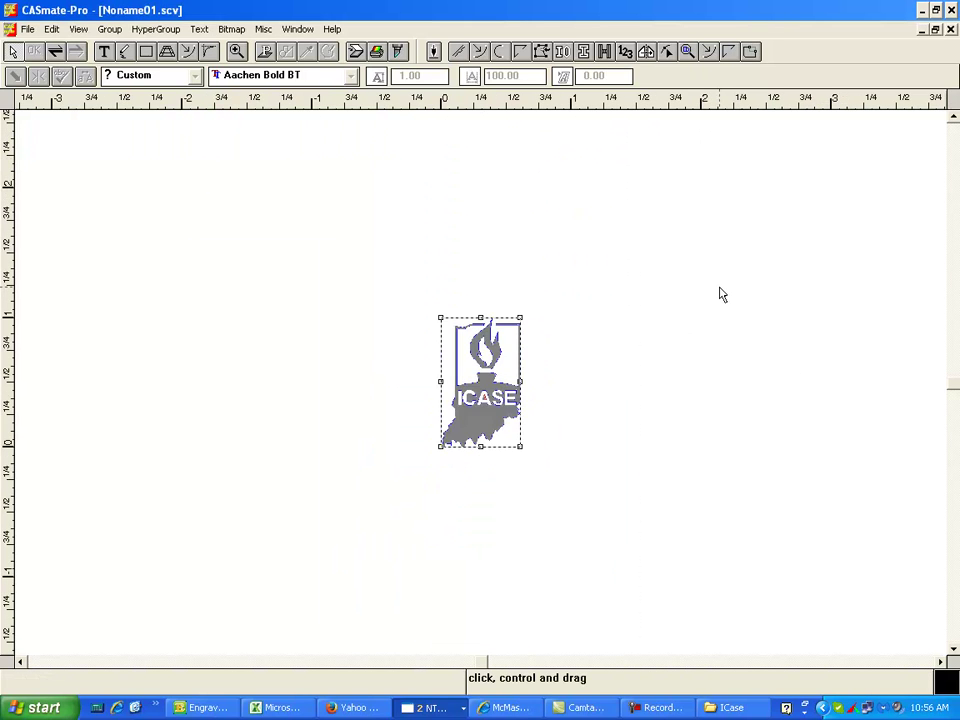
left_click(572, 234)
left_click_drag(371, 268, 773, 653)
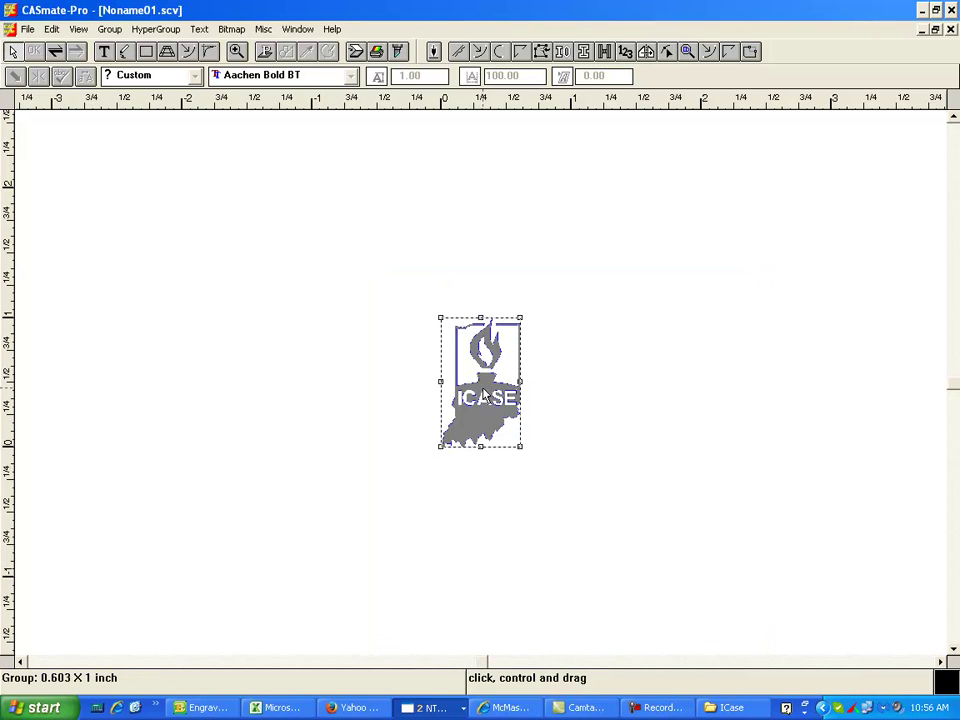
left_click_drag(485, 395, 101, 392)
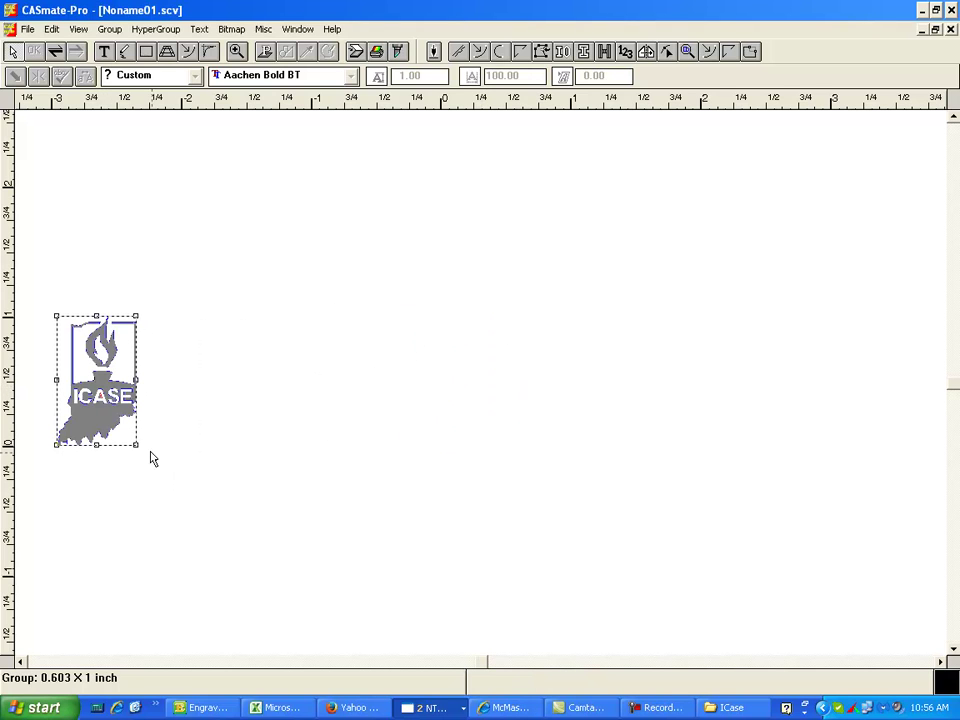
Import ICASE2.PLT from the ICASE folder and place it at the lower left, below the first logo
left_click(27, 30)
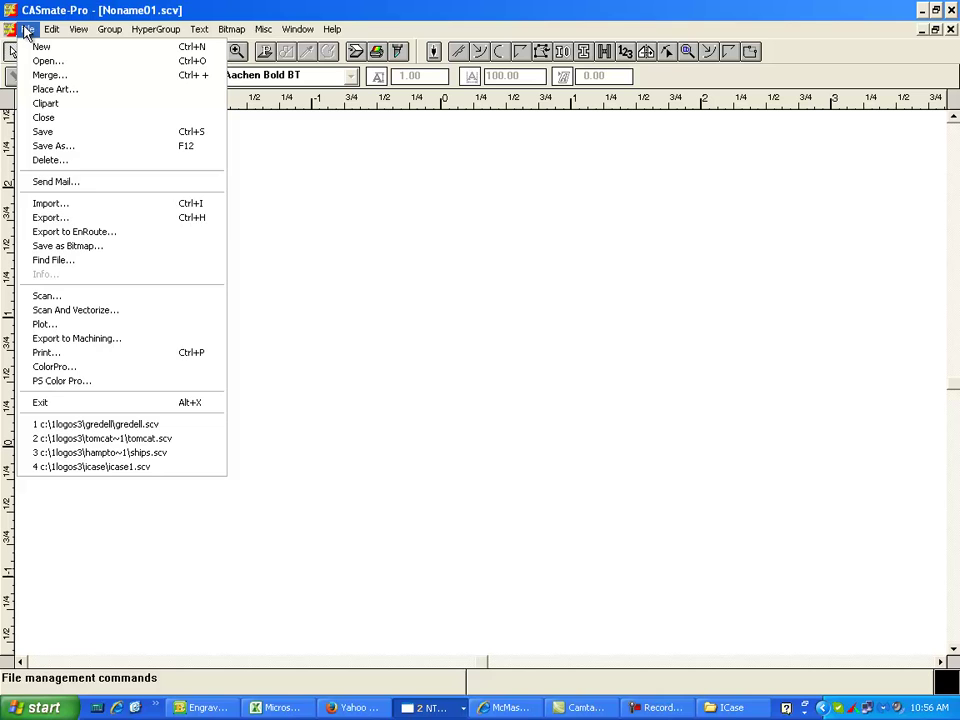
left_click(62, 204)
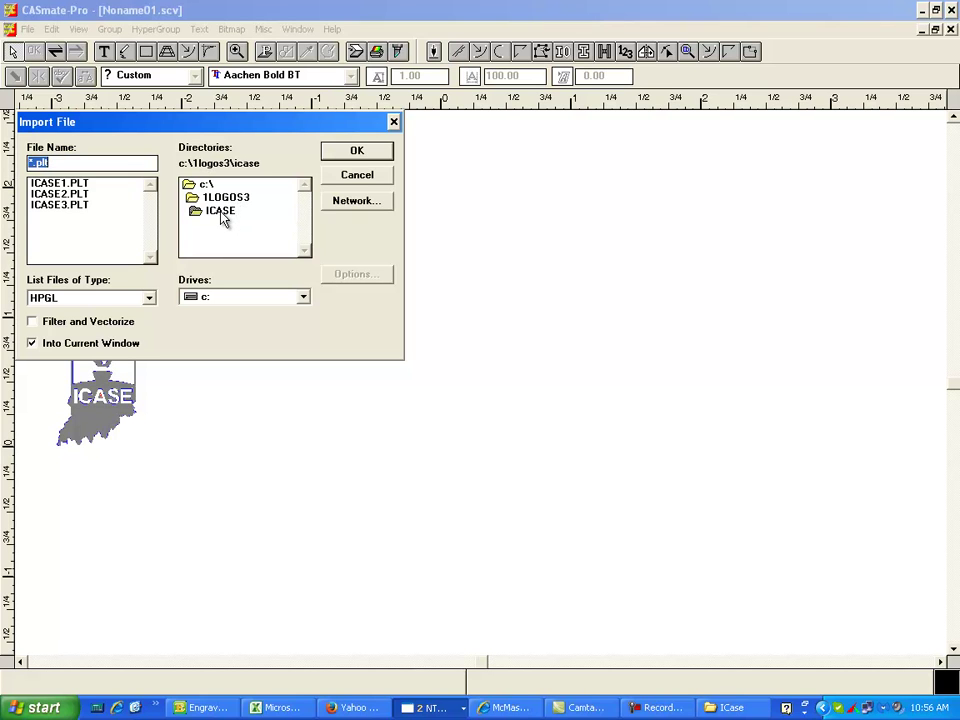
left_click(222, 212)
left_click(70, 194)
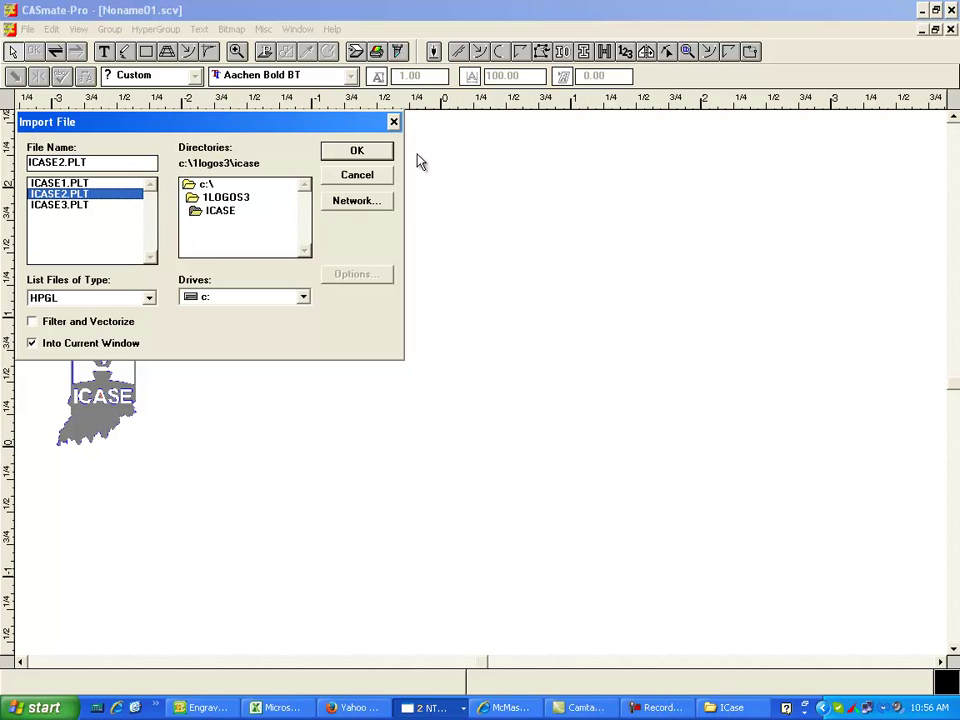
left_click(357, 150)
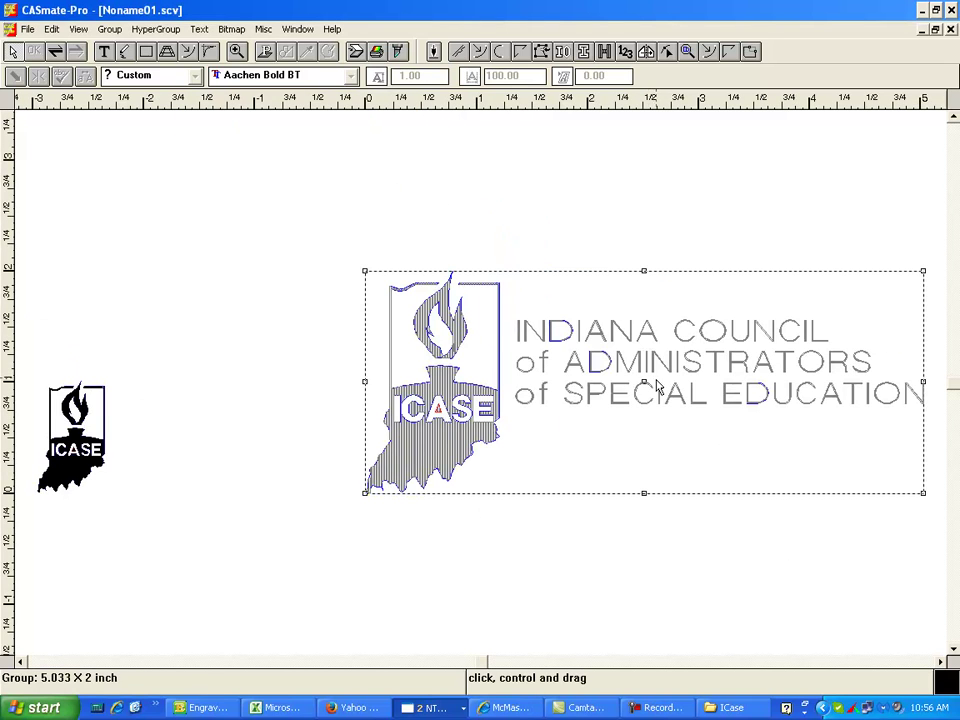
left_click_drag(645, 388, 275, 678)
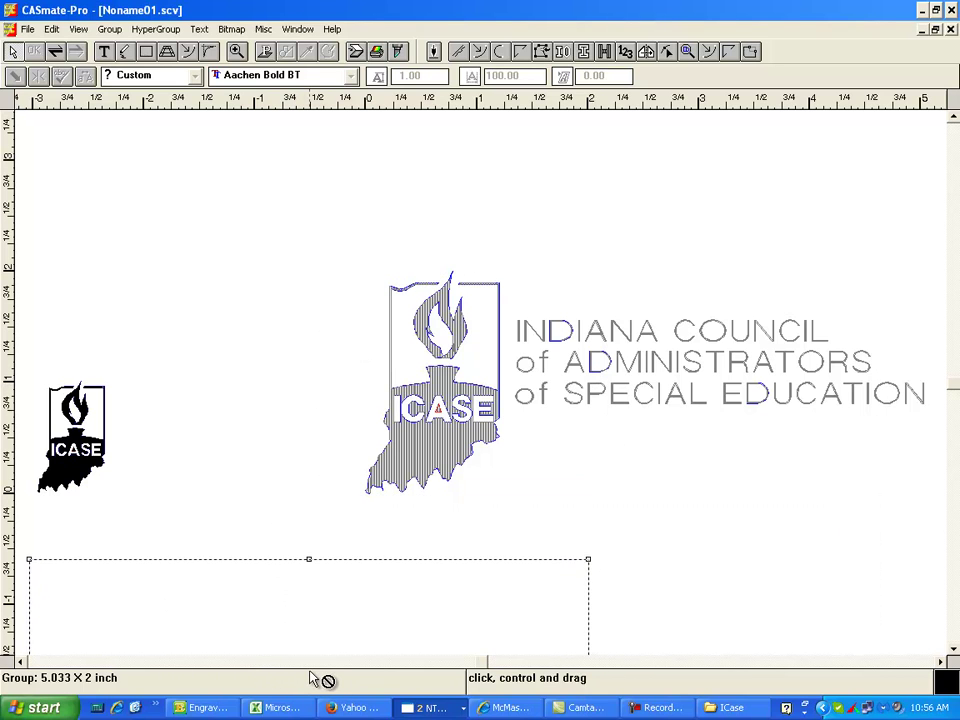
left_click_drag(275, 678, 317, 673)
Import the ICASE3.PLT title lettering and move it to the top of the page
left_click(28, 30)
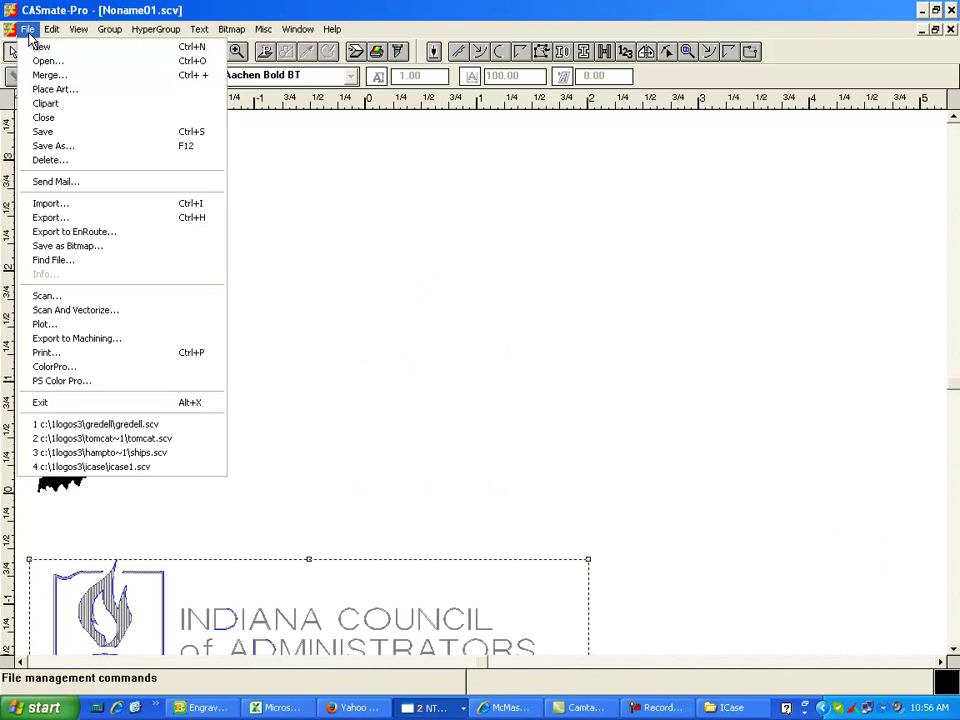
left_click(76, 212)
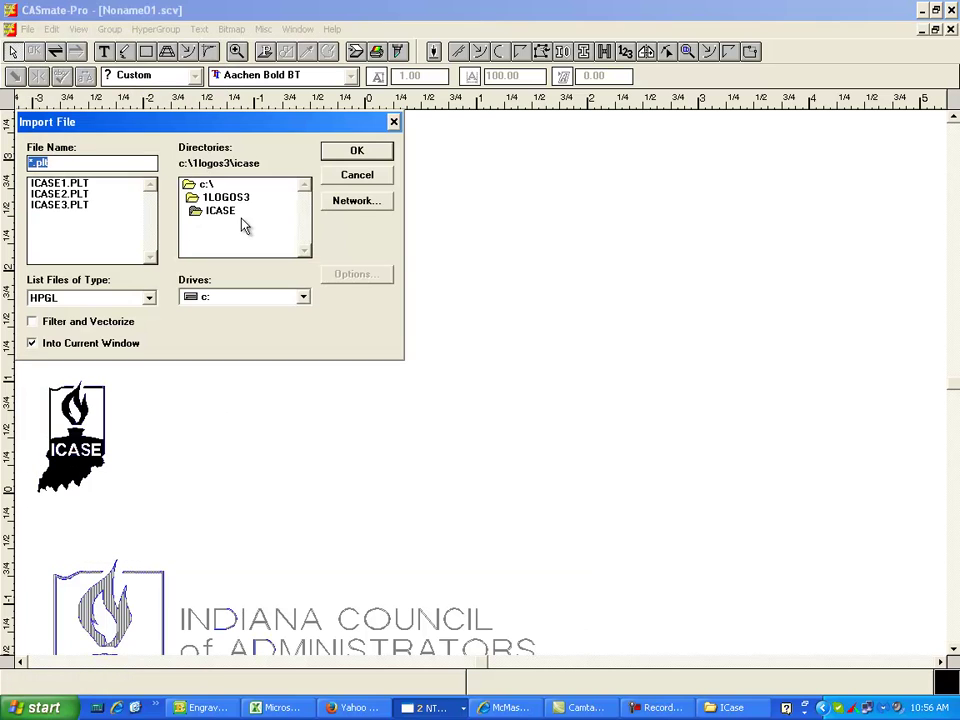
left_click(62, 204)
left_click(358, 153)
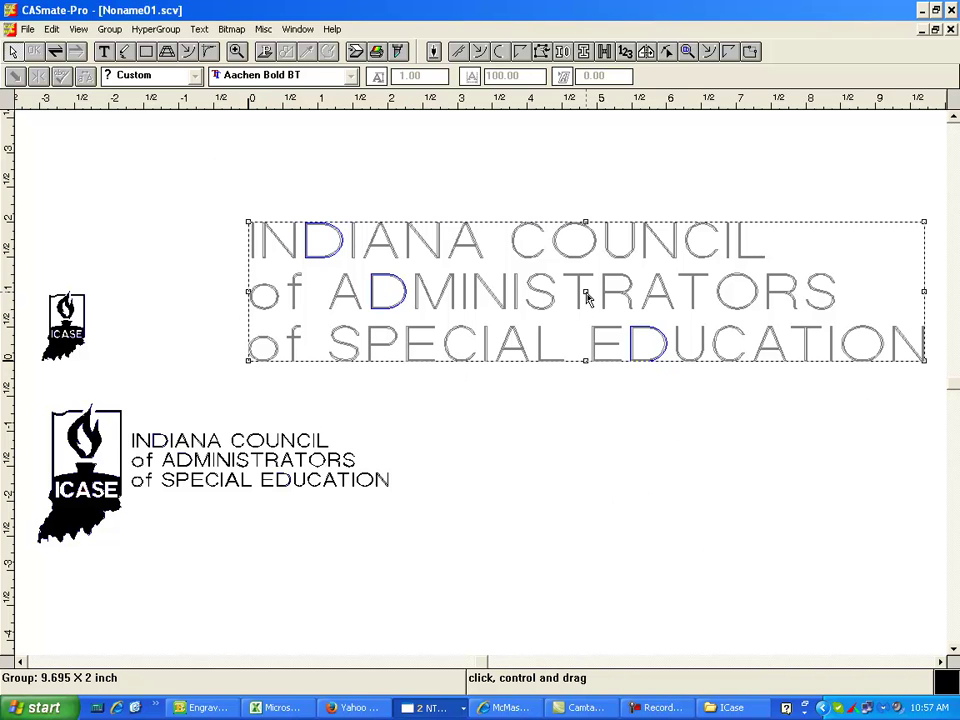
left_click_drag(587, 297, 647, 207)
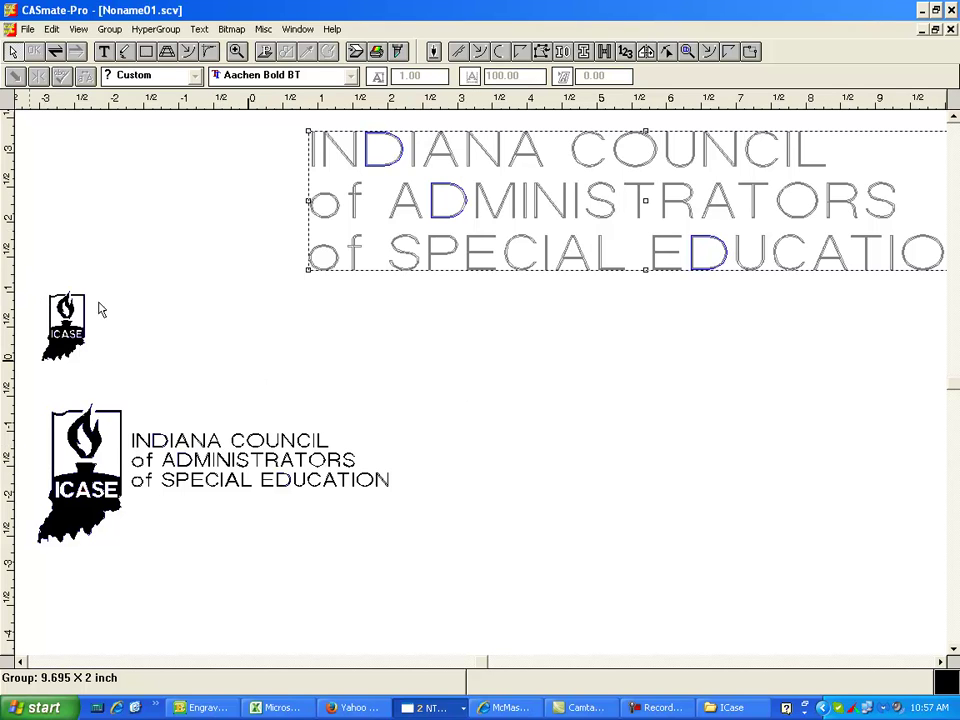
Rubber-band select only the small ICASE logo
left_click_drag(27, 391, 506, 598)
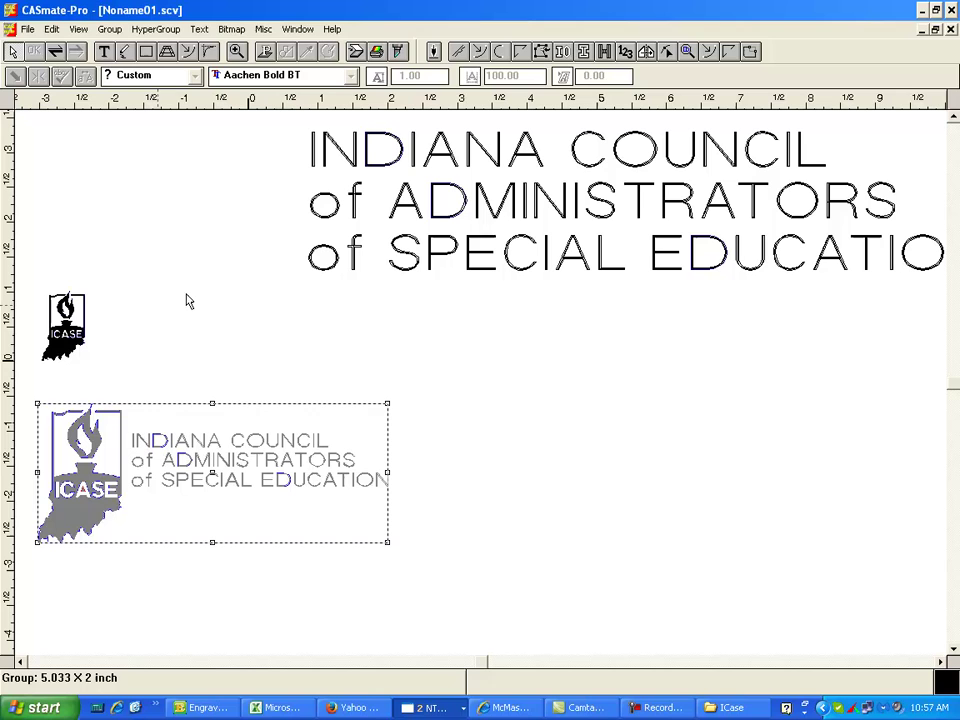
left_click(251, 279)
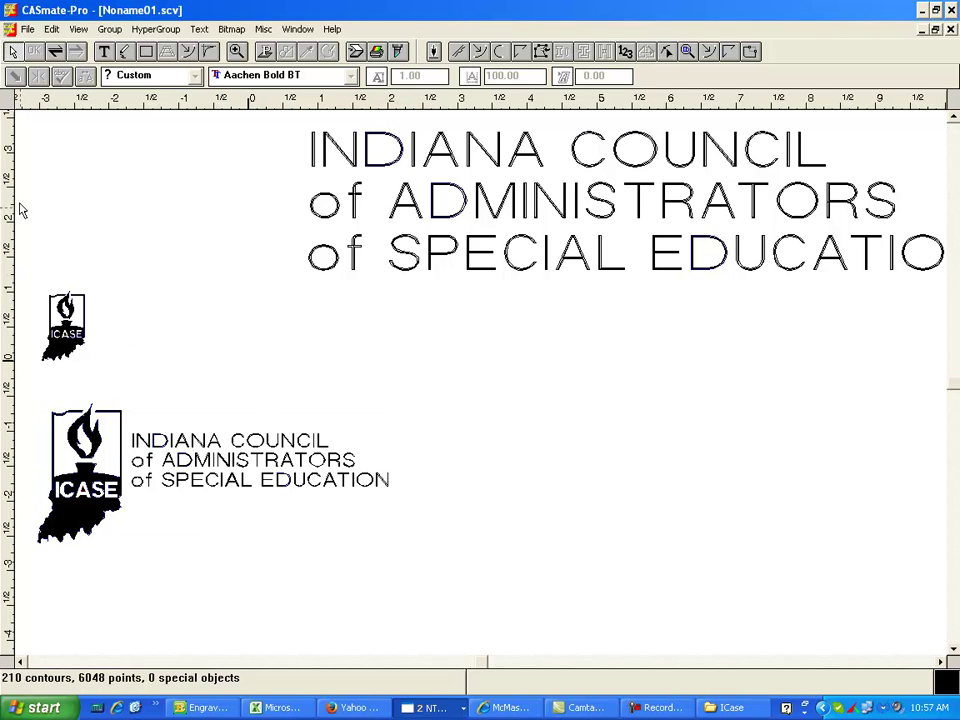
mouse_move(23, 256)
left_mouse_down()
mouse_move(165, 410)
mouse_move(167, 396)
left_mouse_up()
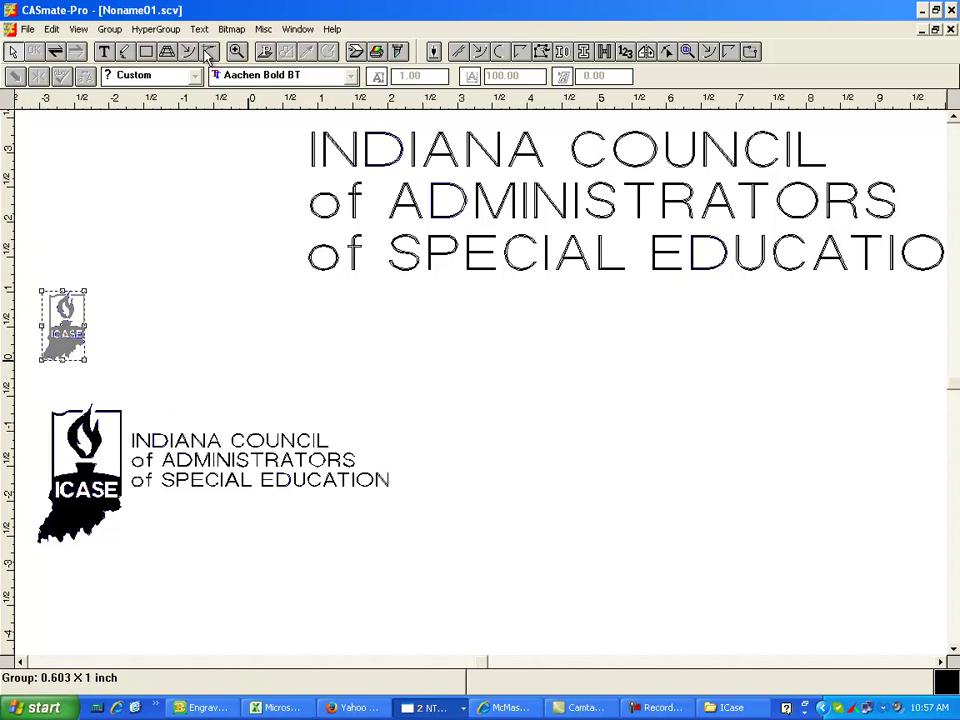
Scale the small logo to 4 inches tall in the plot preview's picture size
left_click(398, 52)
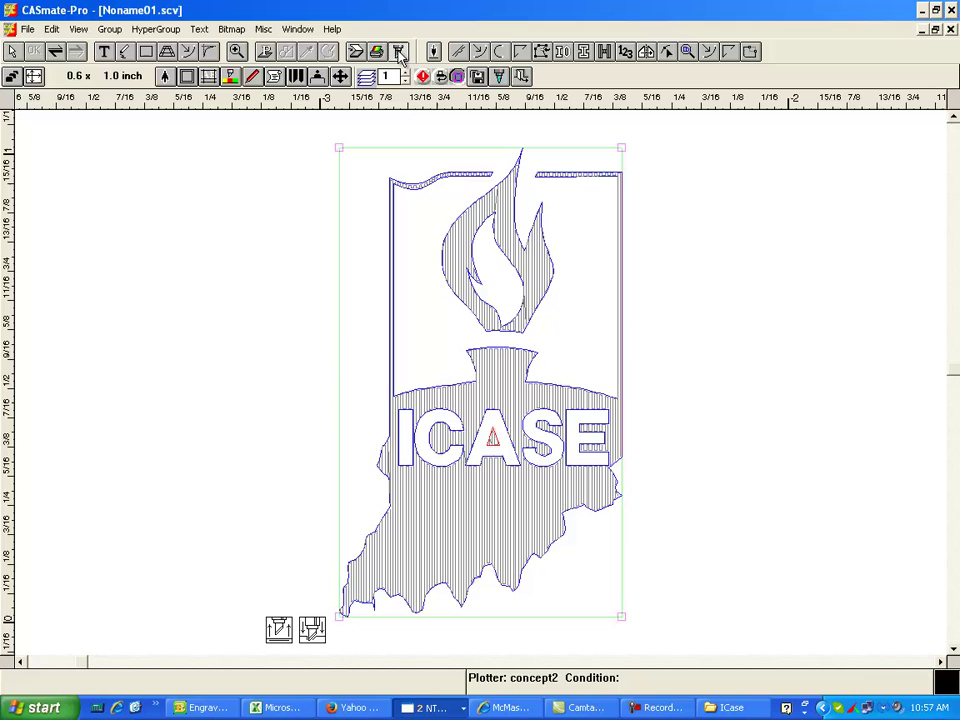
left_click(33, 74)
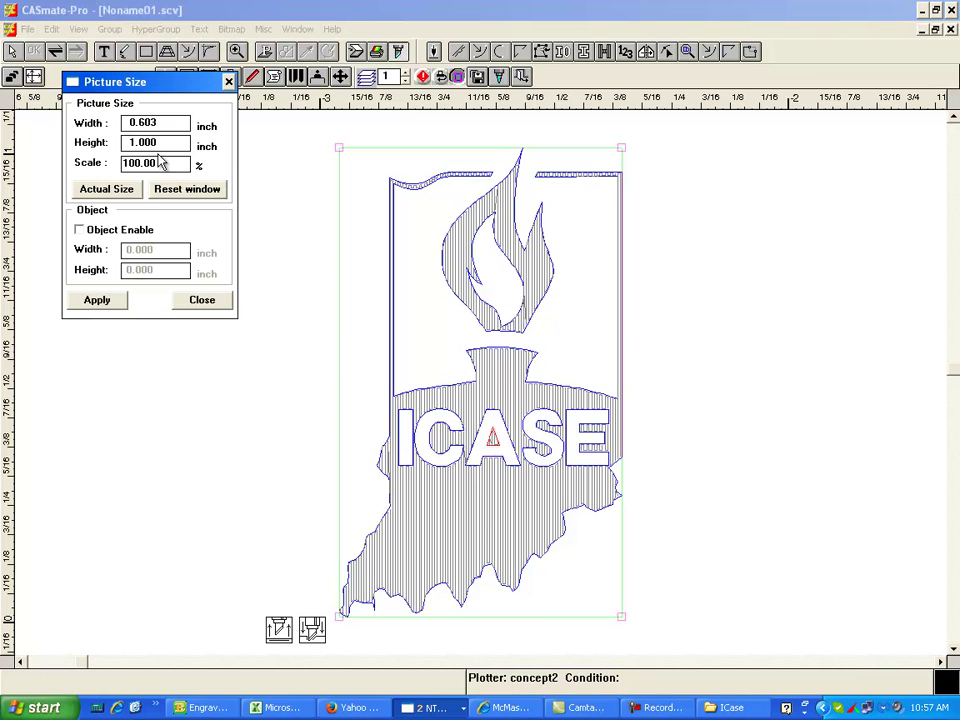
double_click(145, 145)
type("4")
left_click(100, 302)
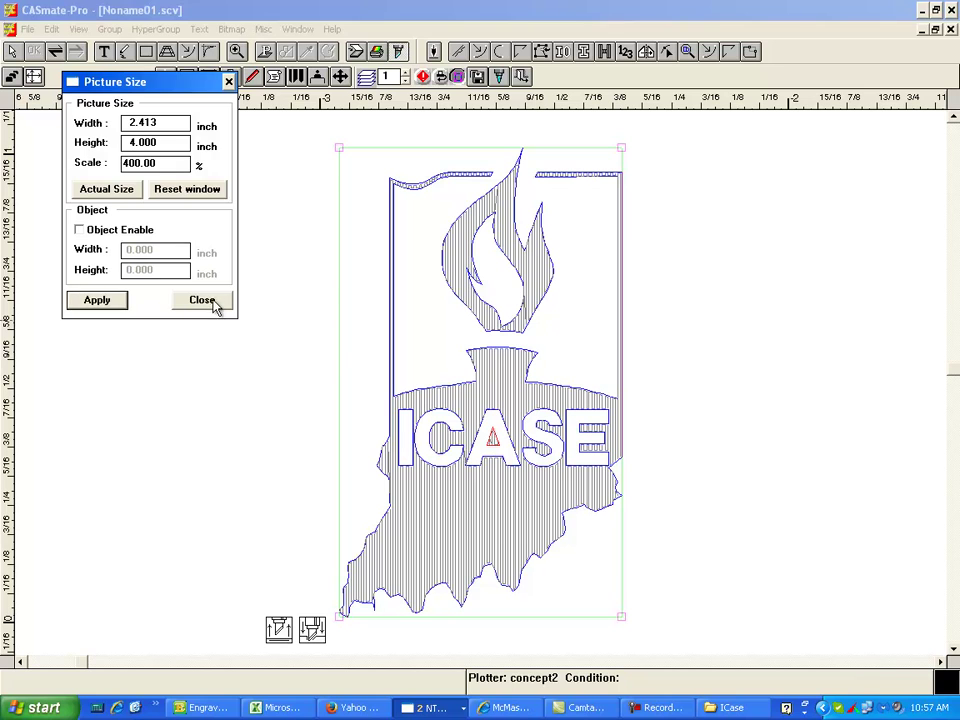
left_click(210, 303)
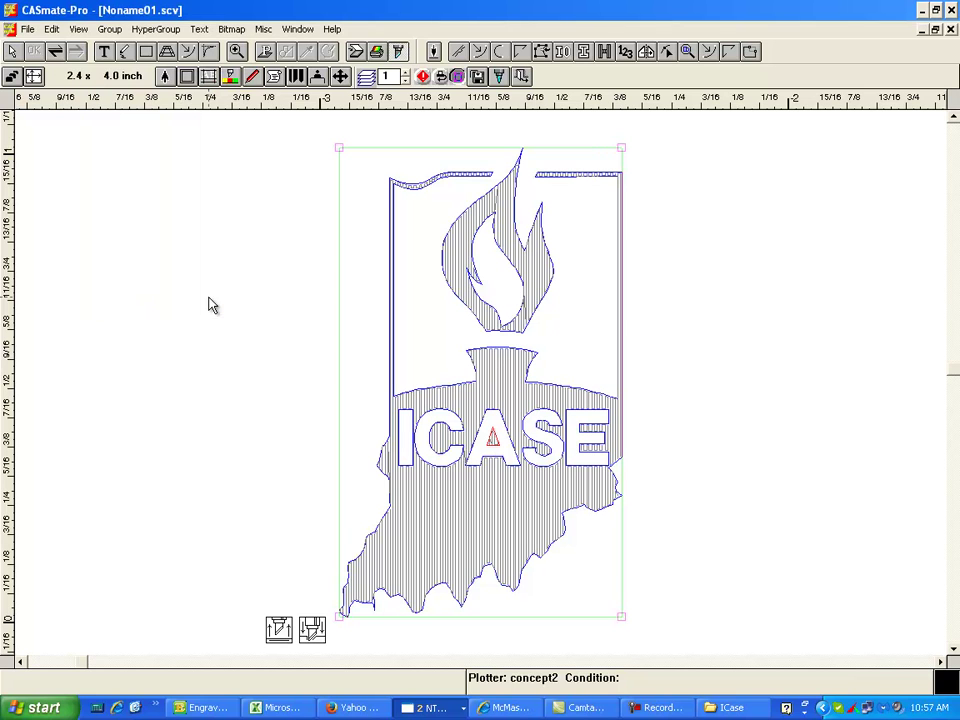
Plot it to file key49.dat in C:\1logos3\icase and exit the preview
left_click(478, 77)
double_click(263, 159)
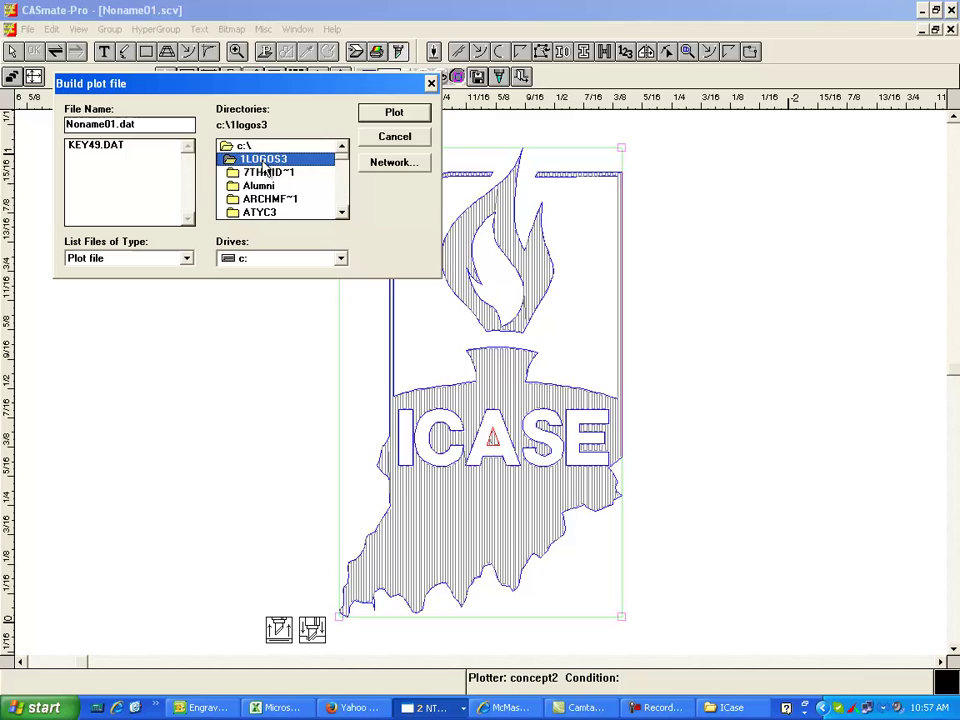
left_click(259, 186)
key("i")
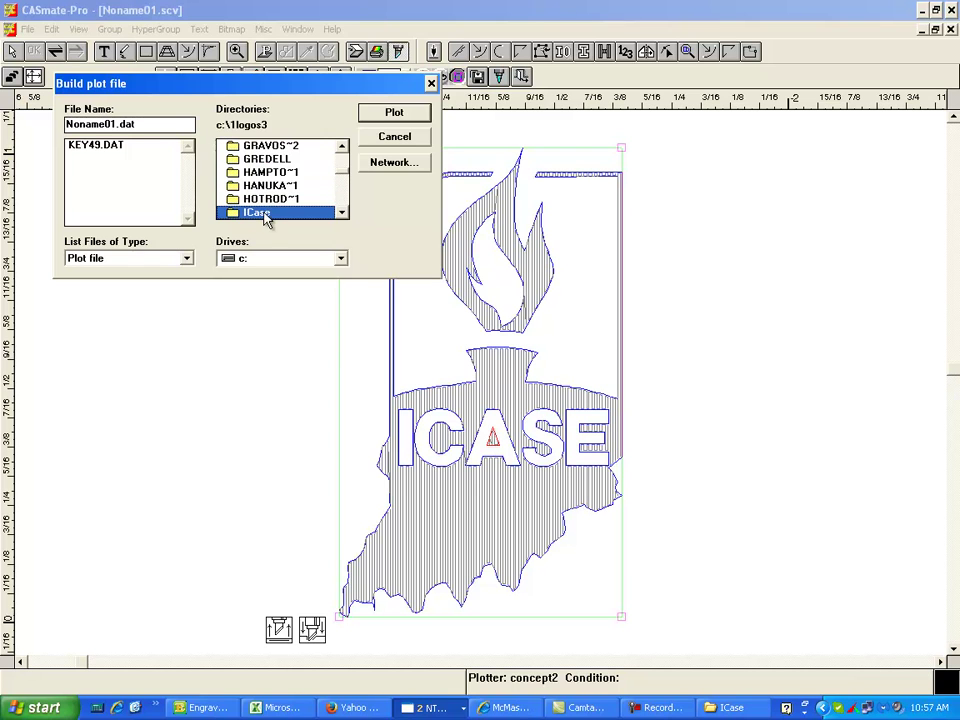
double_click(262, 213)
left_click(112, 124)
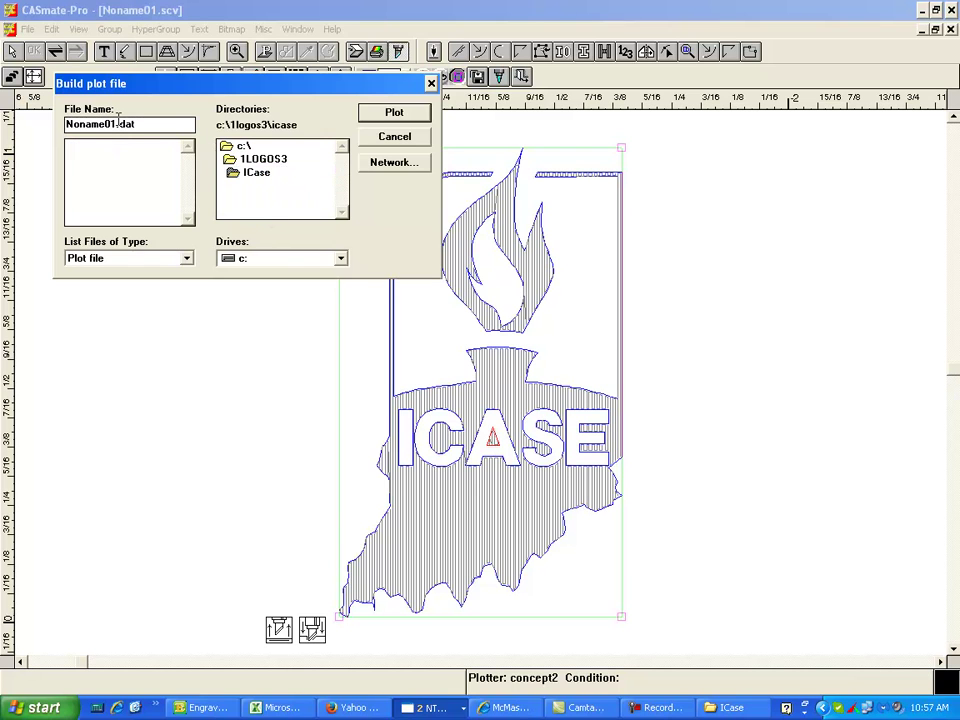
double_click(114, 122)
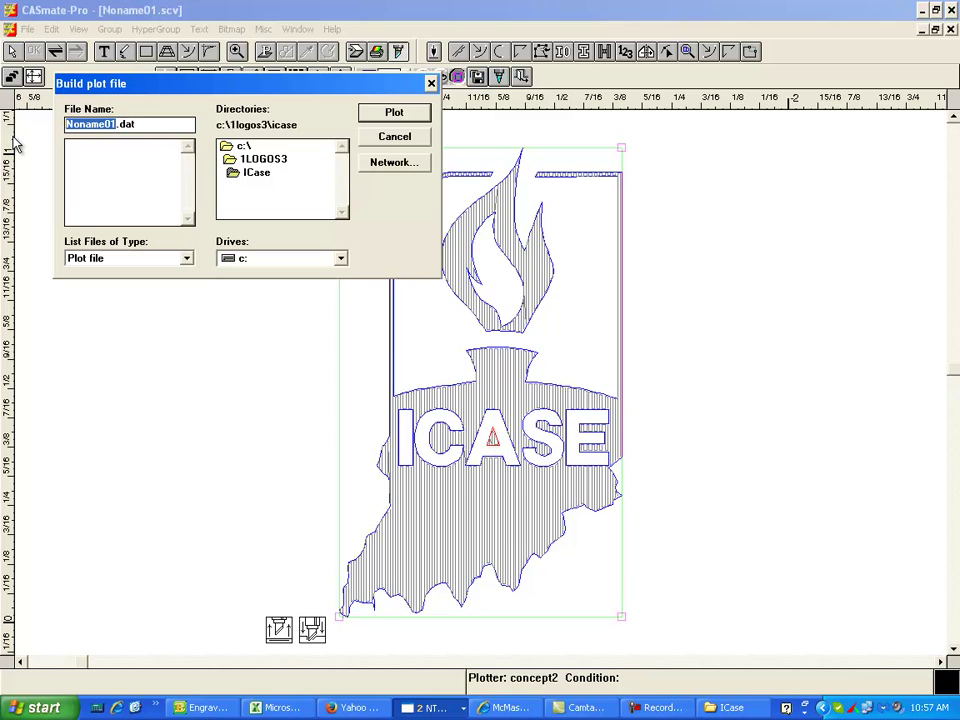
type("key49")
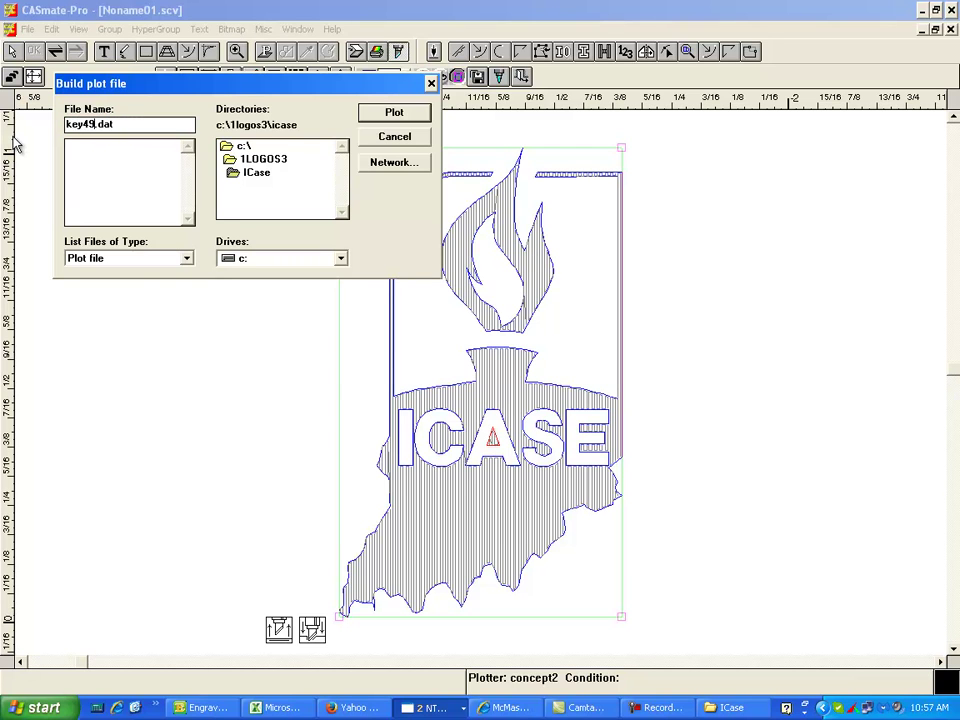
left_click(391, 115)
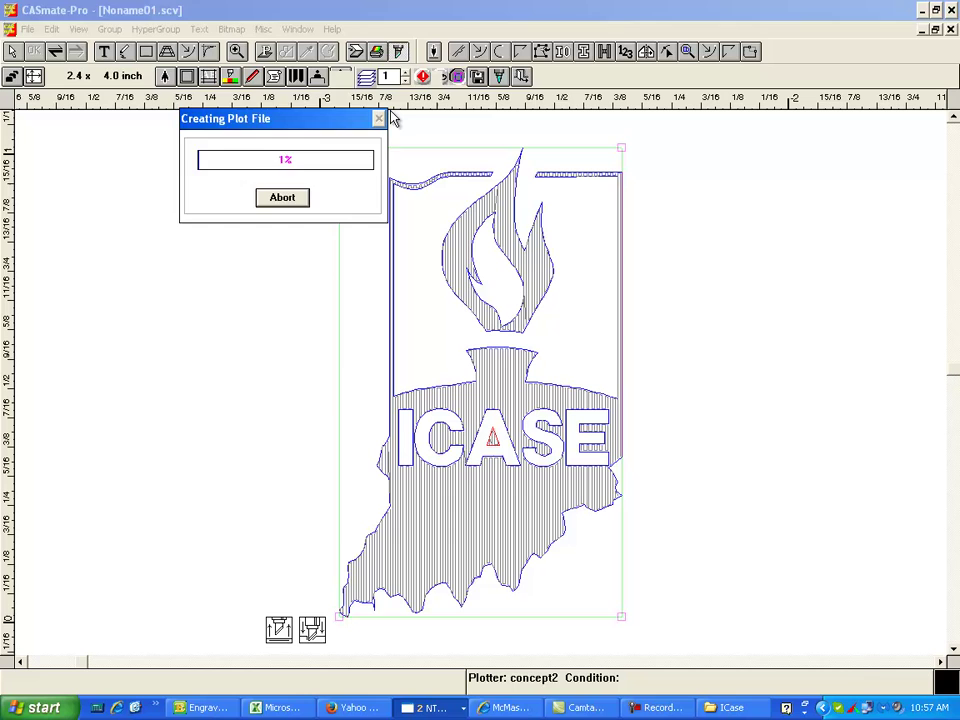
left_click(396, 54)
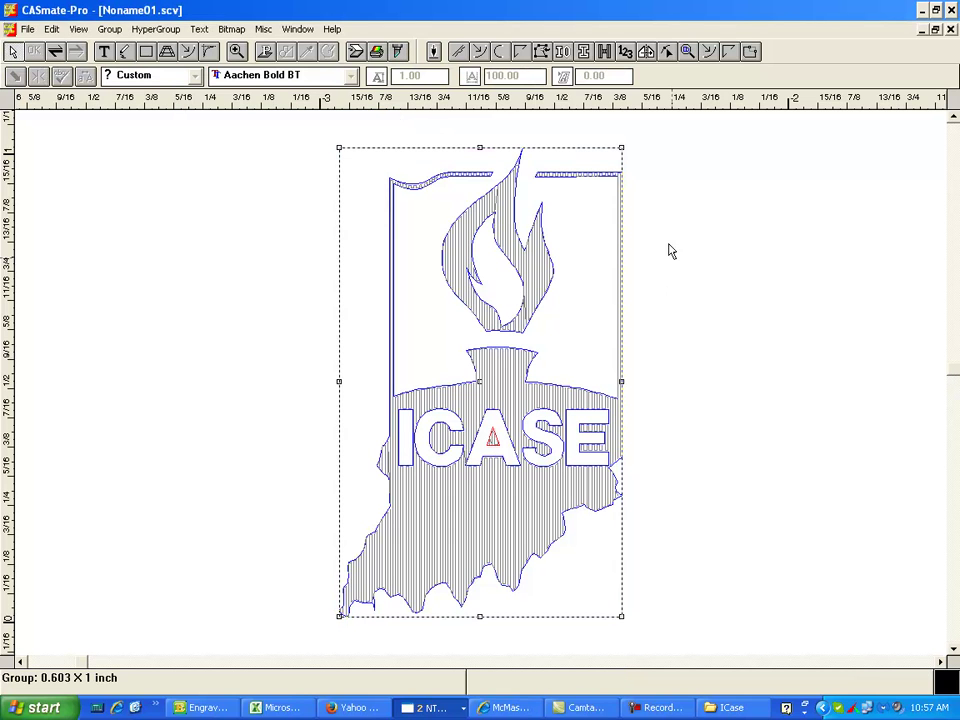
Select the council-name title text and scale it to 4 inches tall in plot preview
left_click(688, 52)
left_click_drag(231, 167, 957, 404)
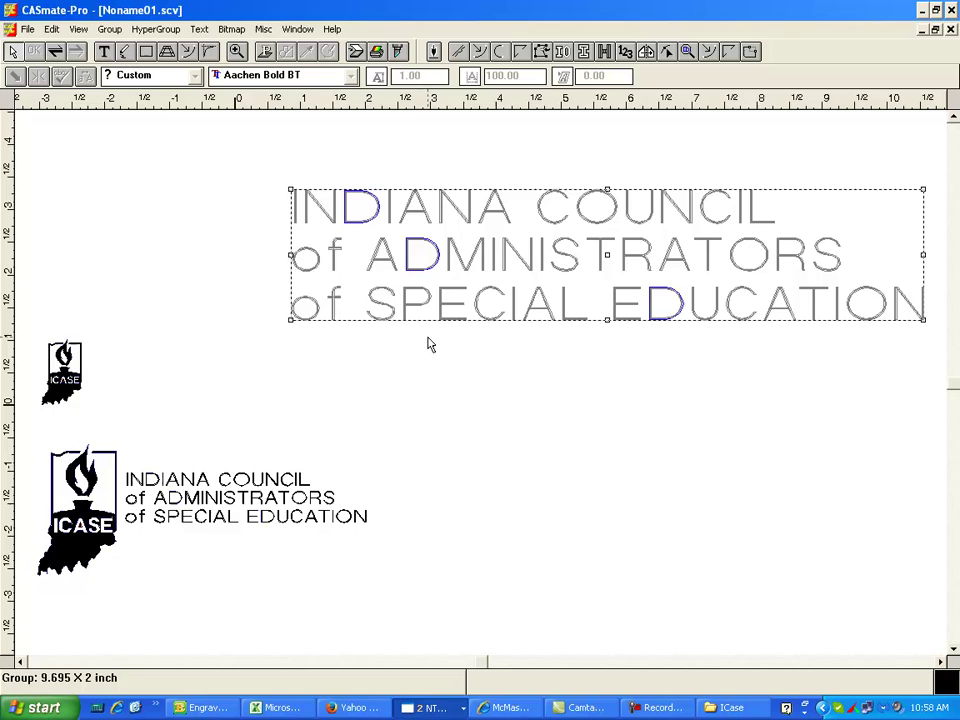
left_click(397, 52)
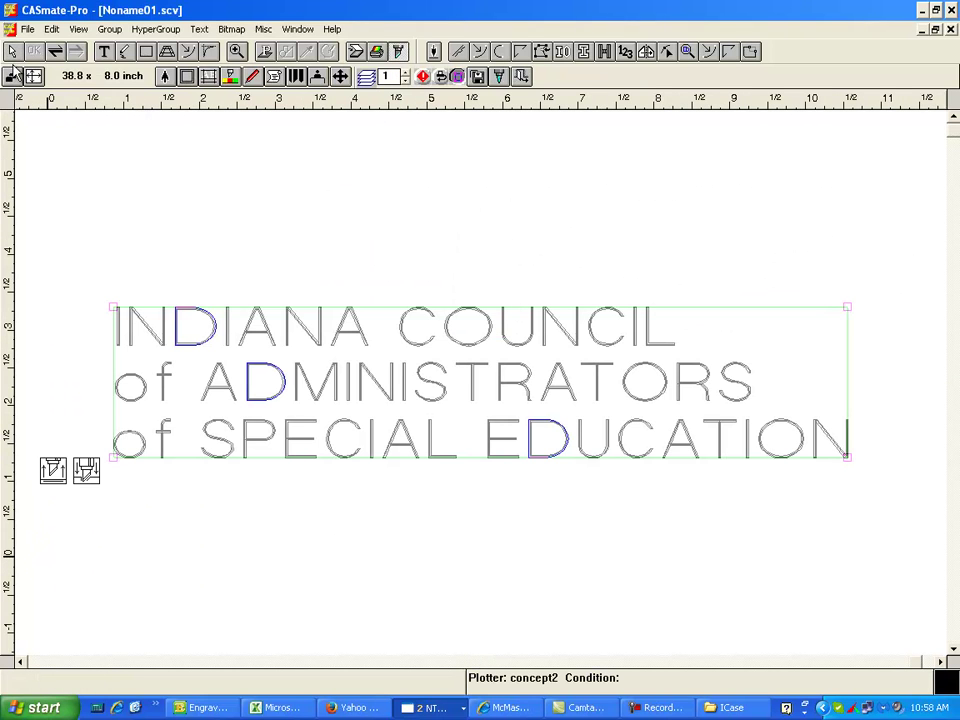
left_click(33, 76)
double_click(146, 142)
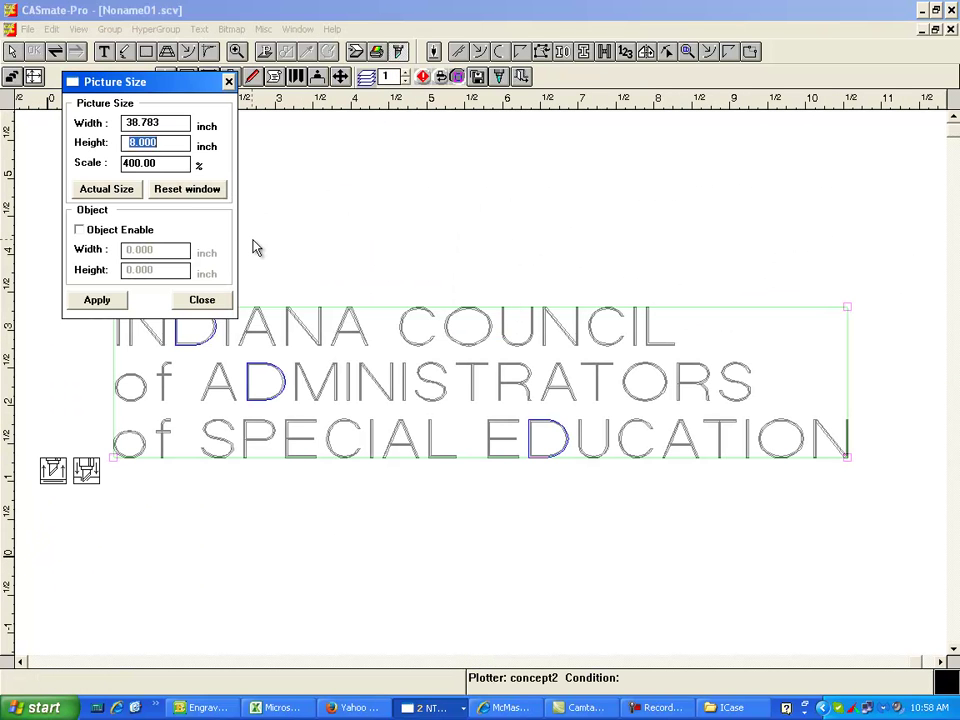
type("4")
left_click(97, 300)
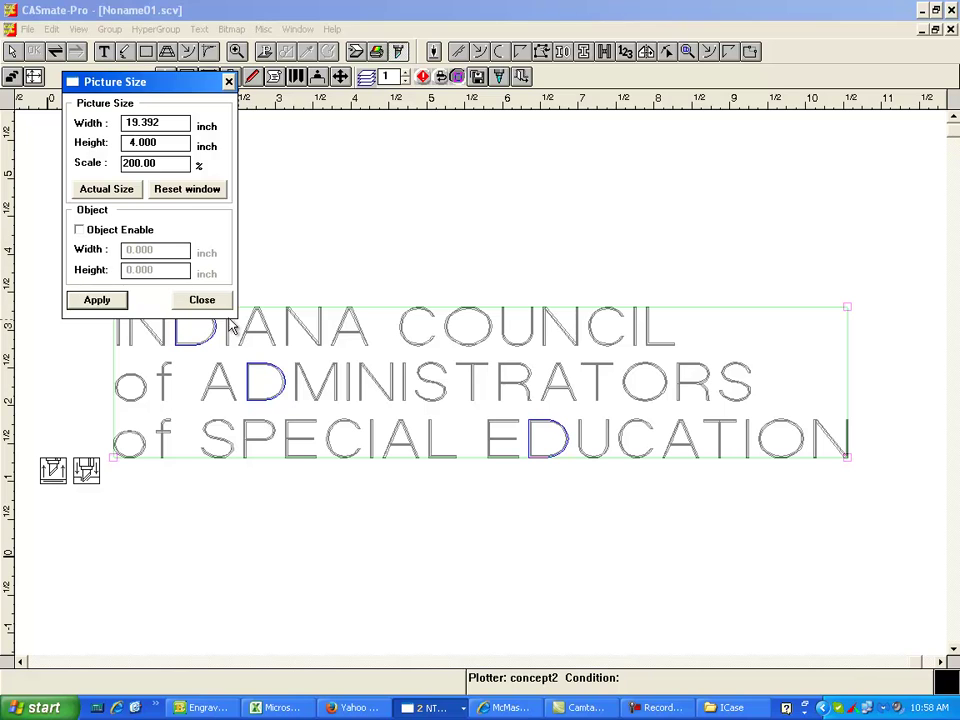
left_click(201, 300)
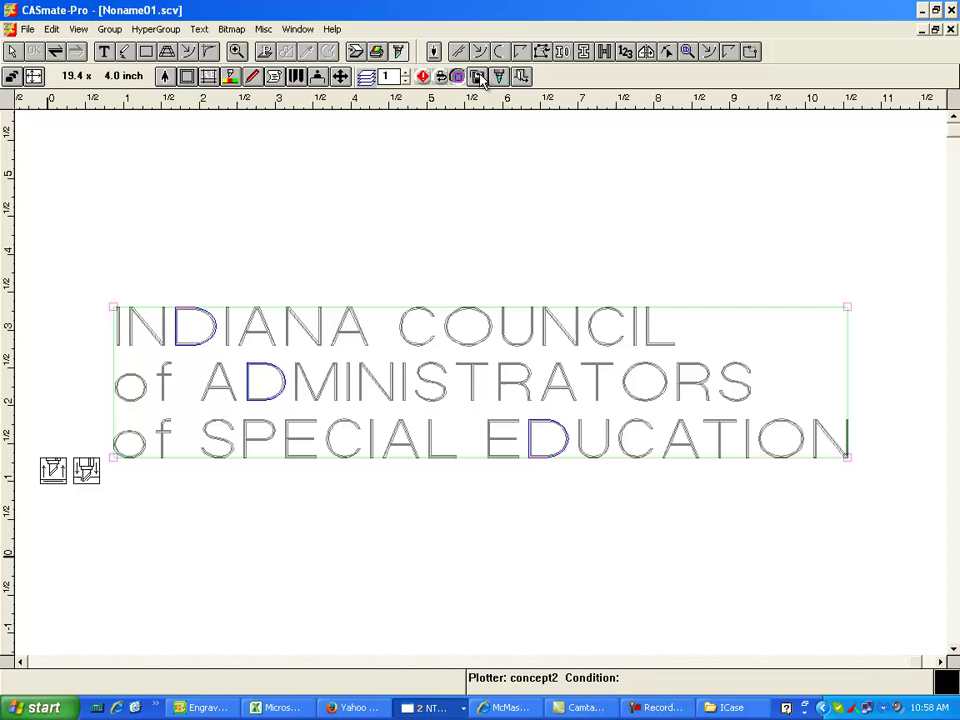
Build the title's plot file, named key50
left_click(477, 78)
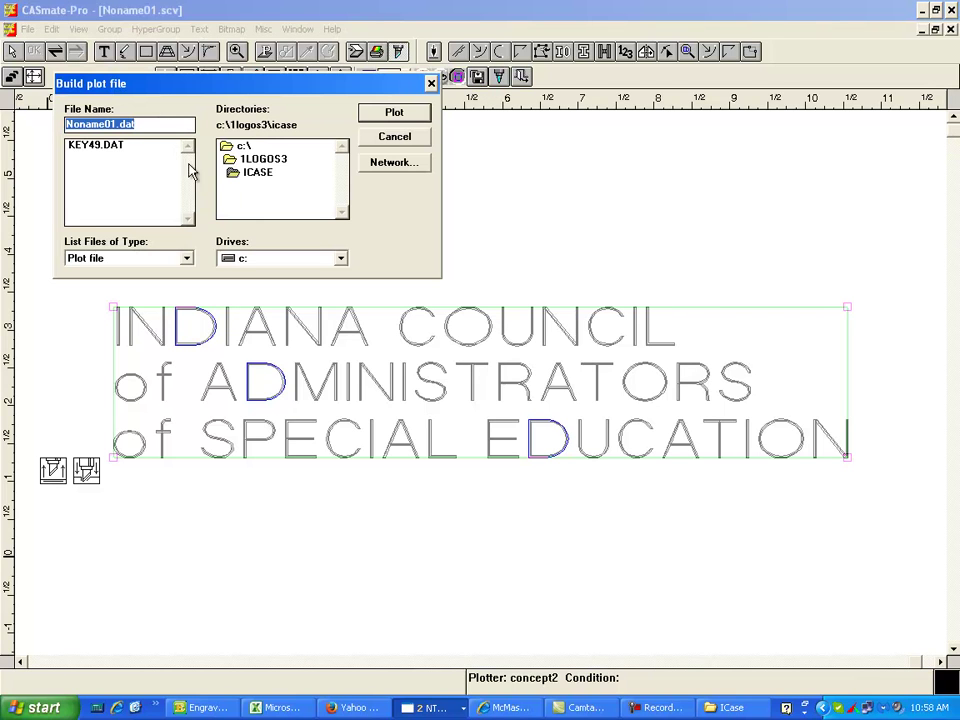
type("key")
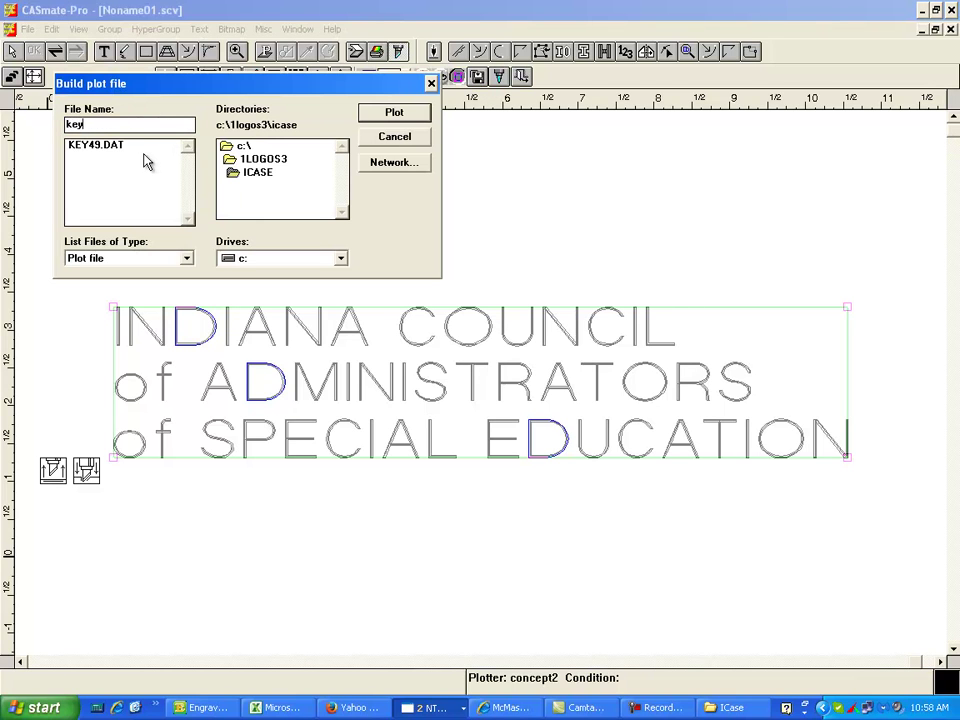
type("50")
left_click(395, 113)
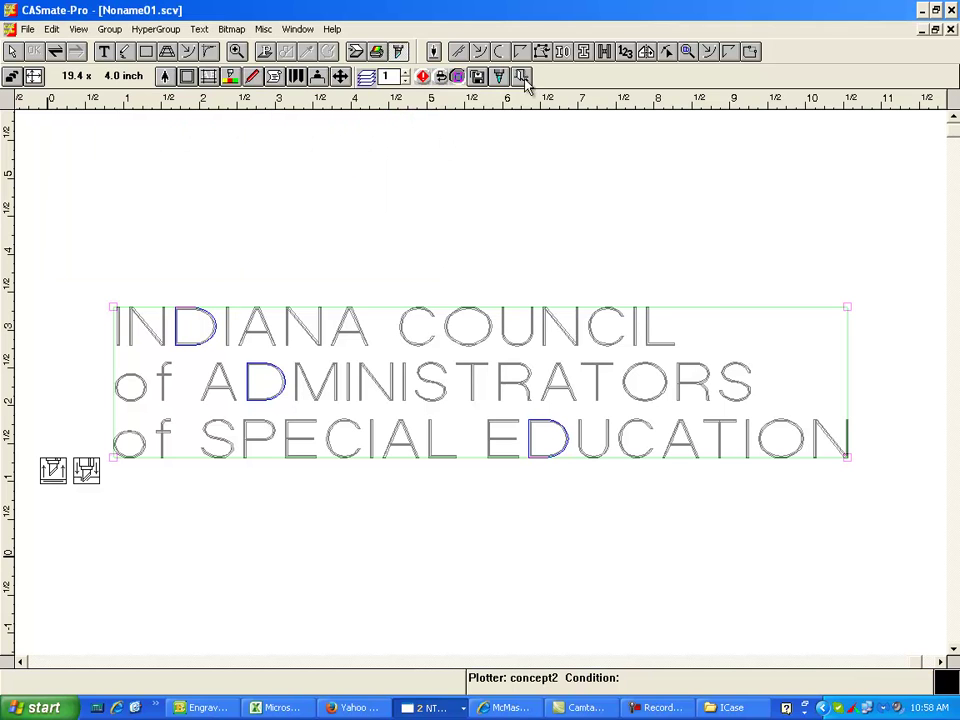
Select the logo-with-wording group and apply a 10.1 by 4 inch picture size
left_click(520, 48)
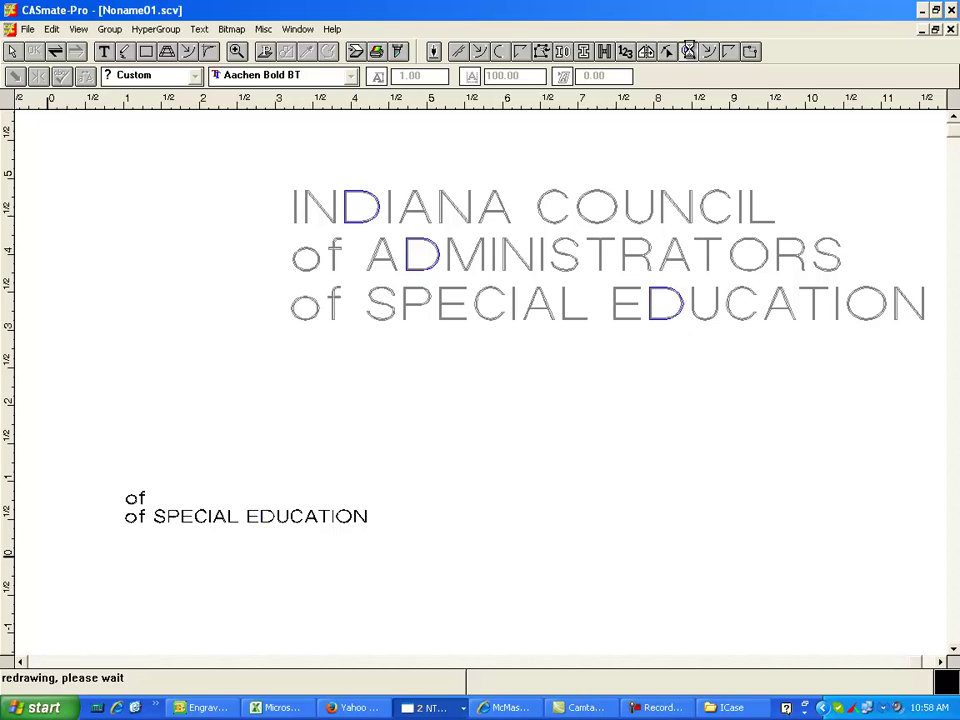
mouse_move(21, 429)
left_mouse_down()
mouse_move(208, 617)
mouse_move(566, 638)
left_mouse_up()
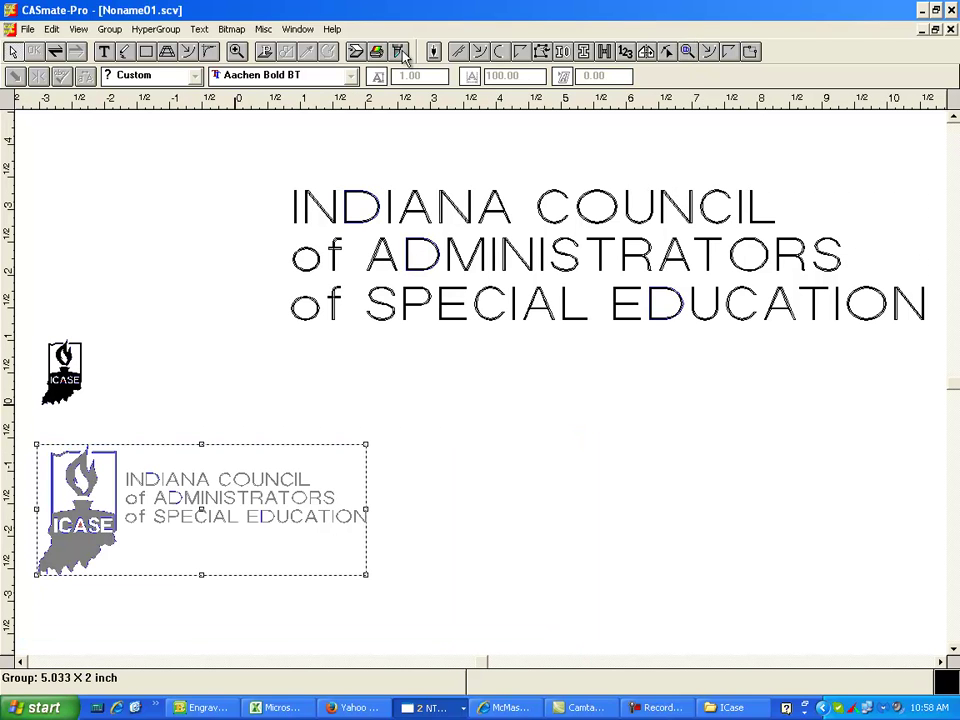
left_click(302, 47)
left_click(33, 78)
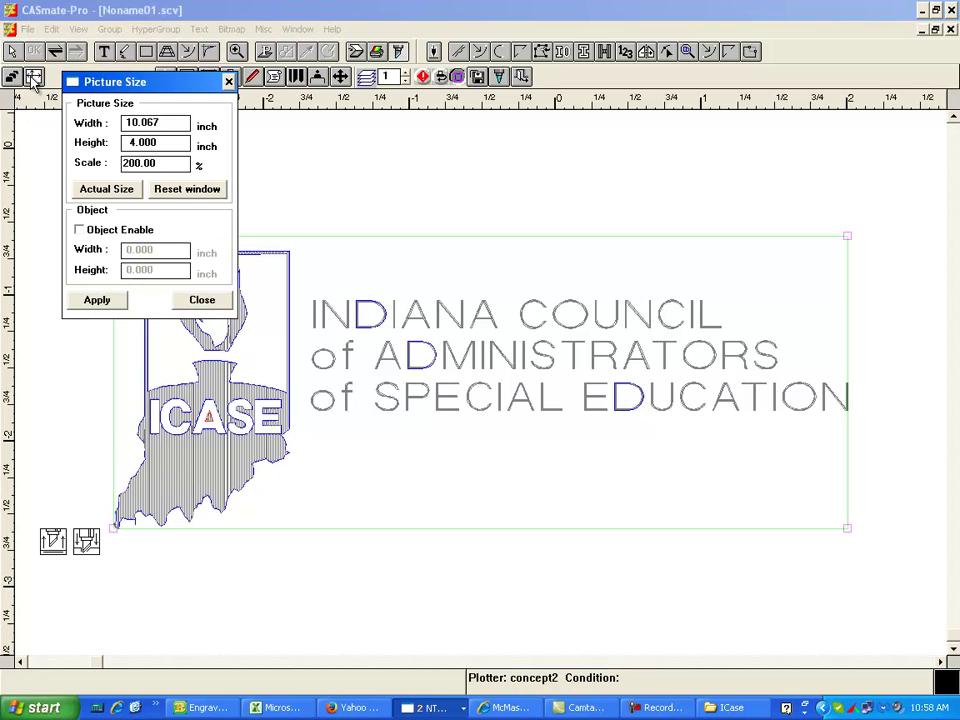
left_click(97, 299)
left_click(201, 299)
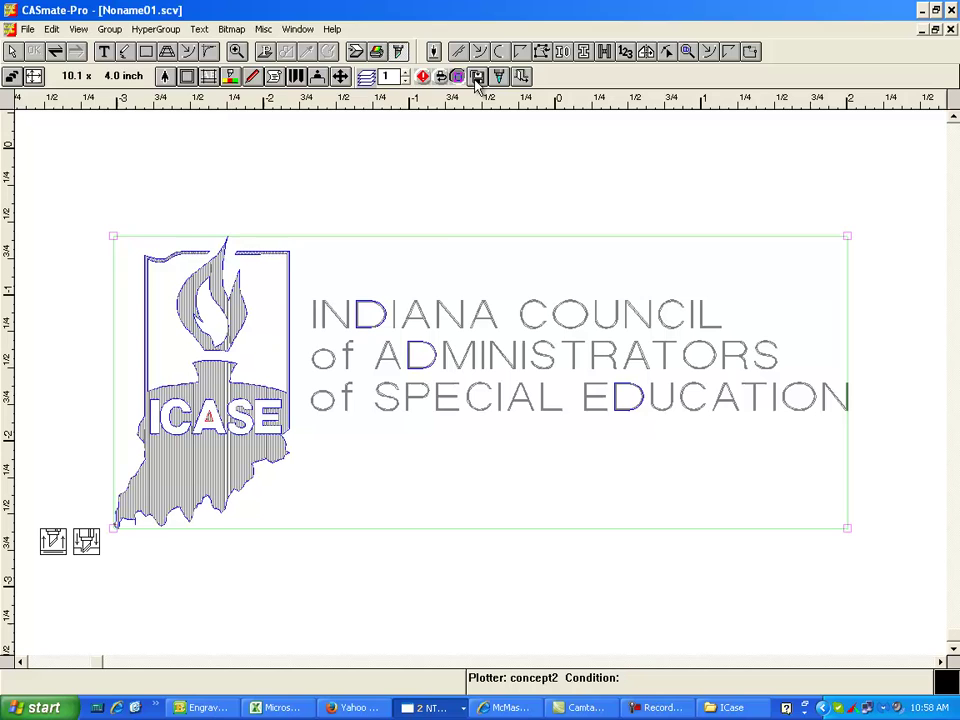
Plot the group to file key51, then move it below the large text
left_click(477, 80)
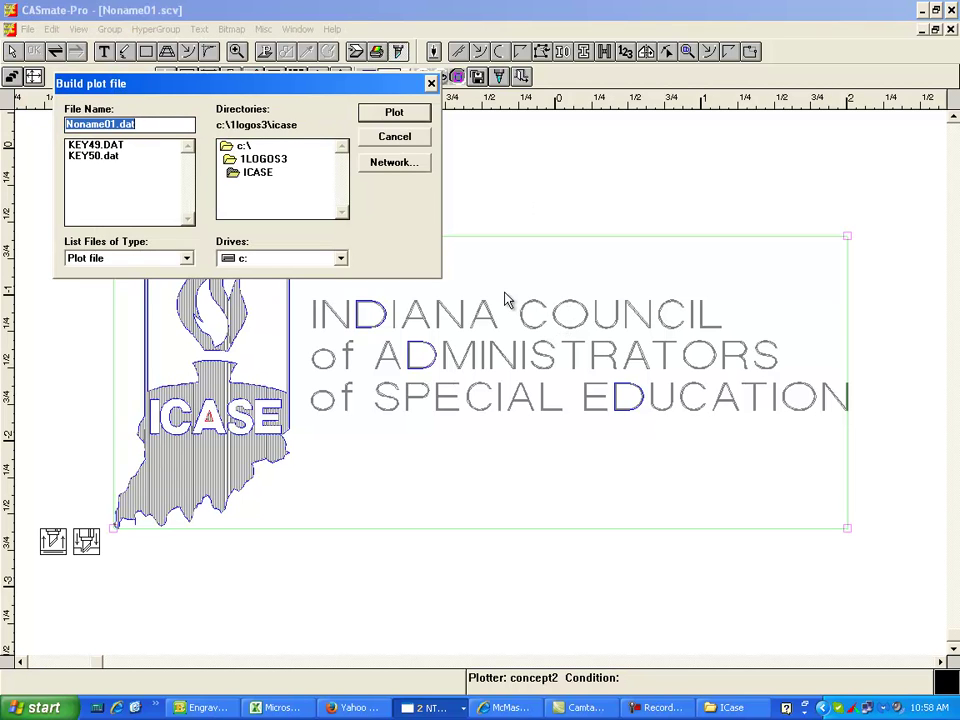
type("key51")
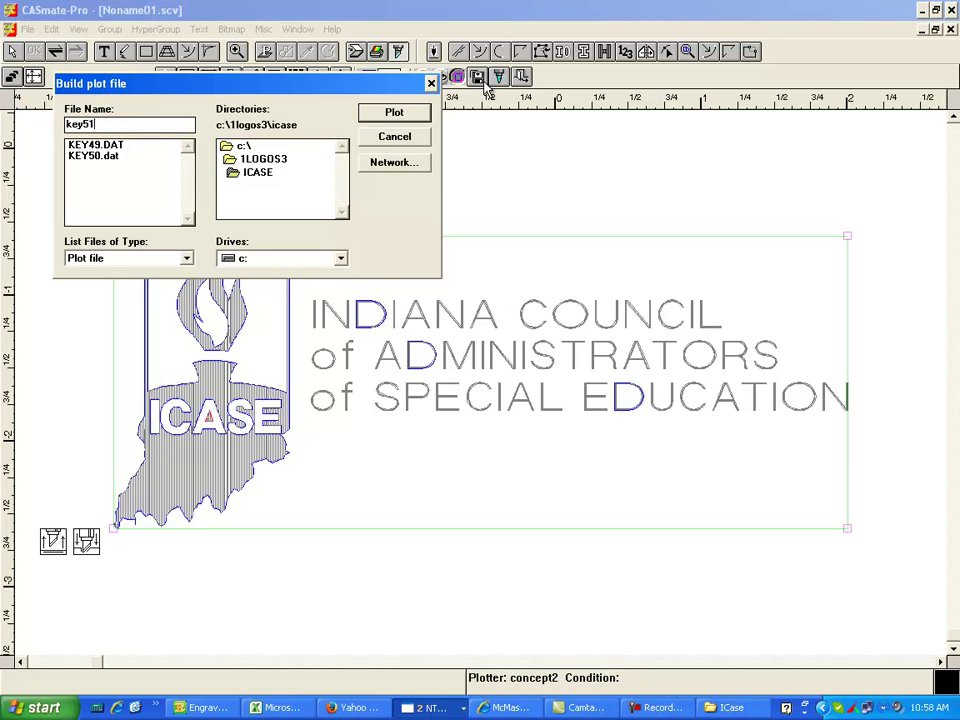
left_click(405, 113)
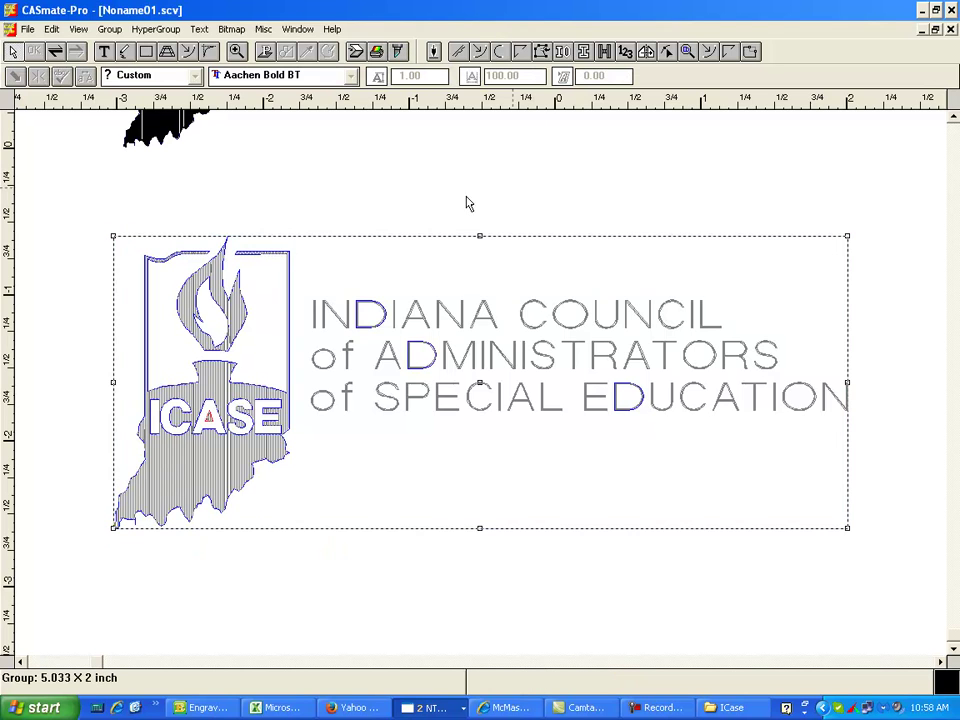
left_click(688, 52)
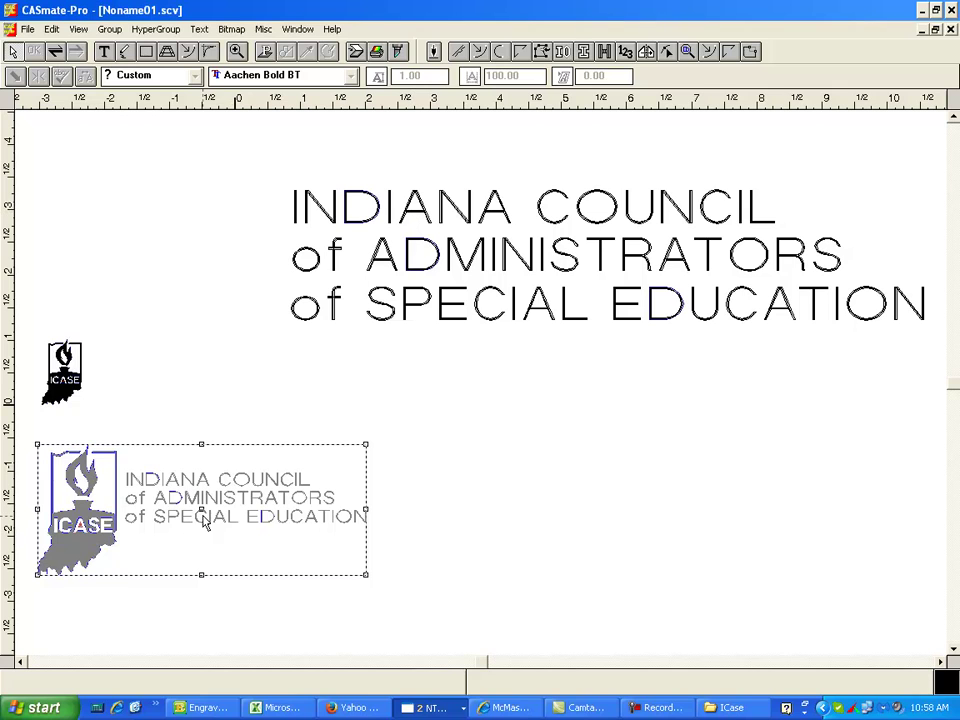
left_click_drag(201, 513, 590, 457)
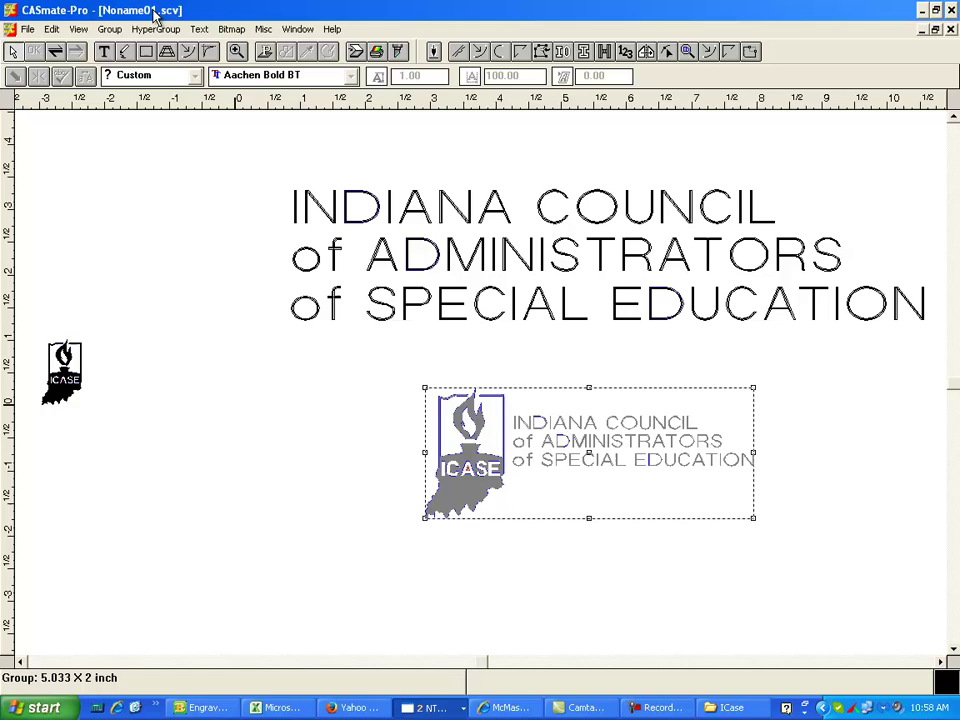
Bring up MAKELOGO and set the DAT source folder to C:\1LOGOS3\ICASE\
left_click(925, 11)
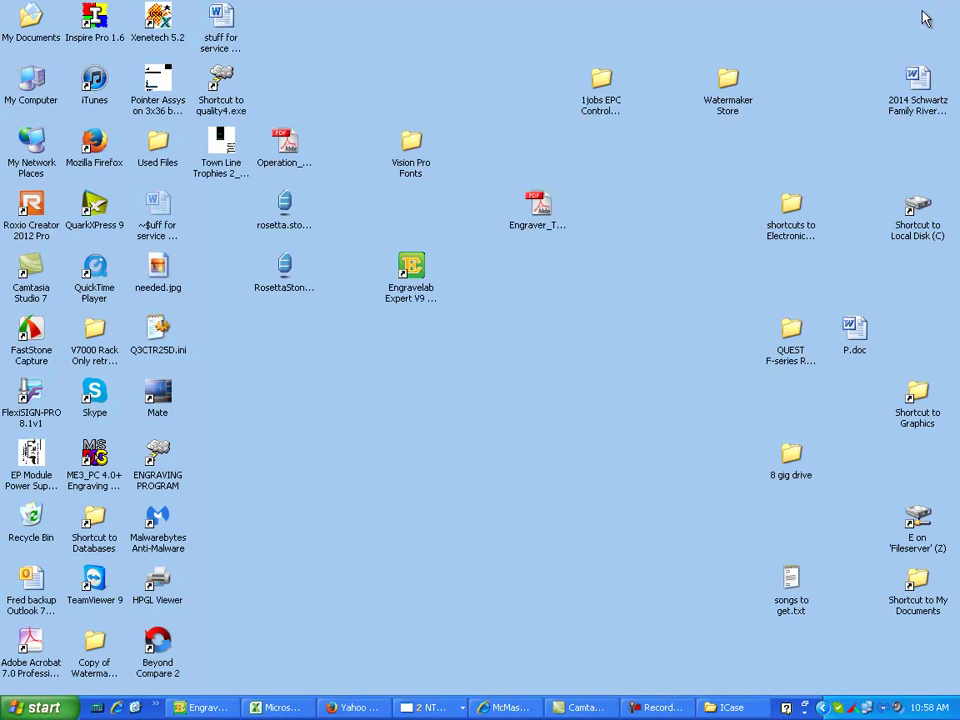
left_click(424, 707)
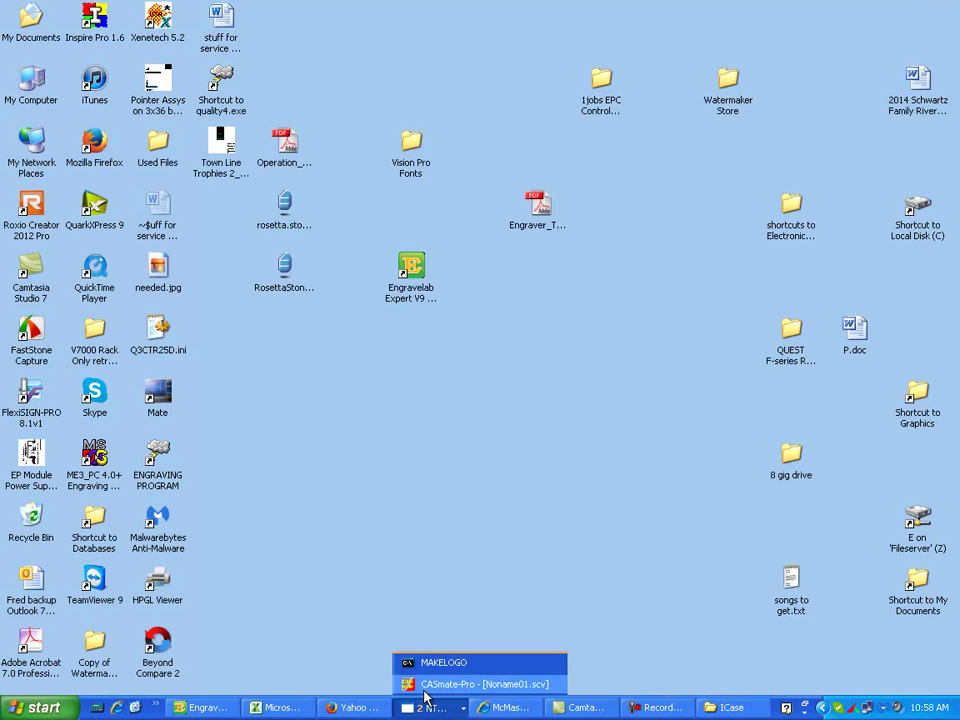
left_click(445, 663)
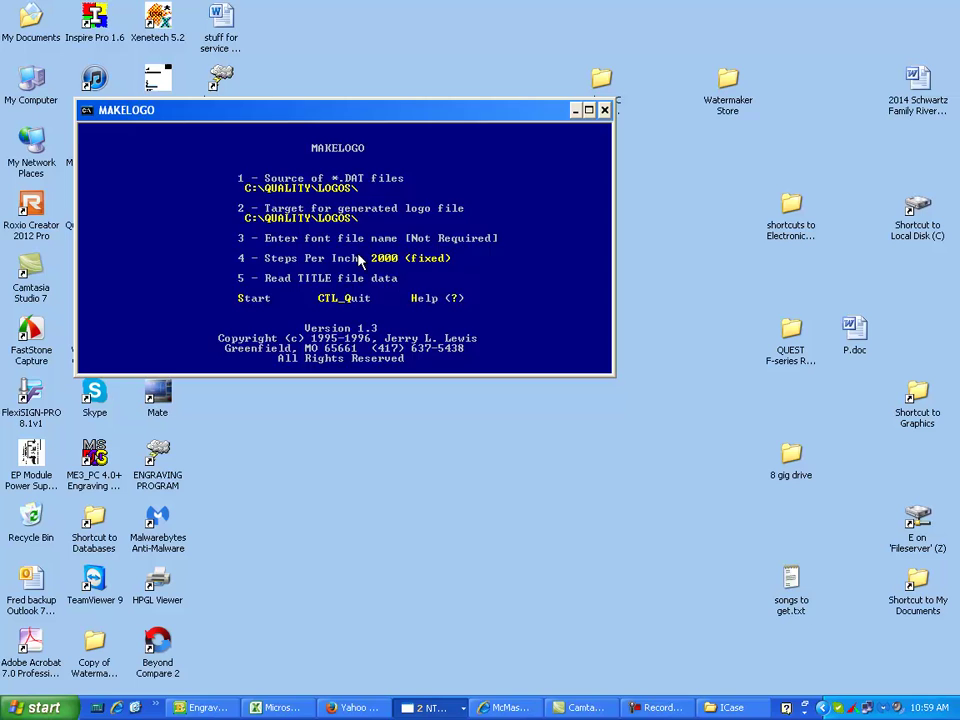
key("1")
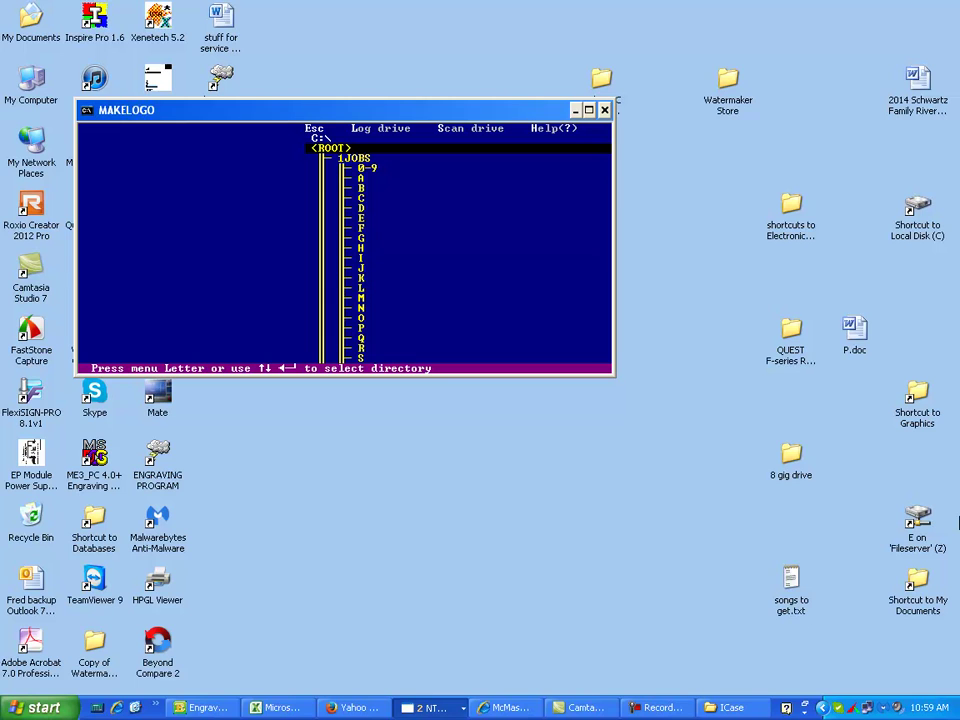
key("i")
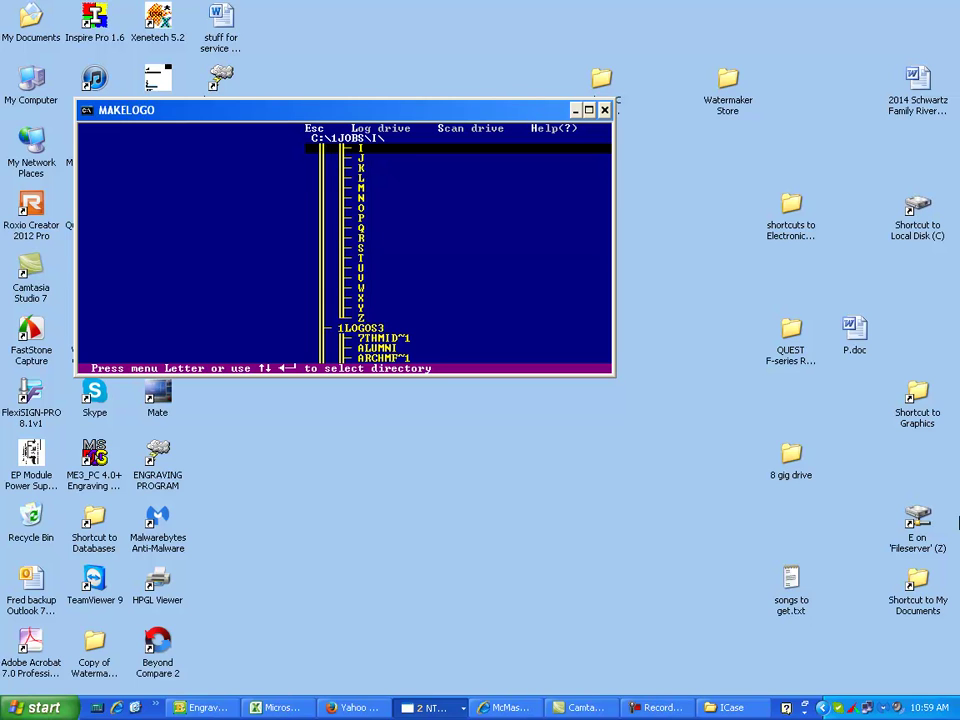
key("i")
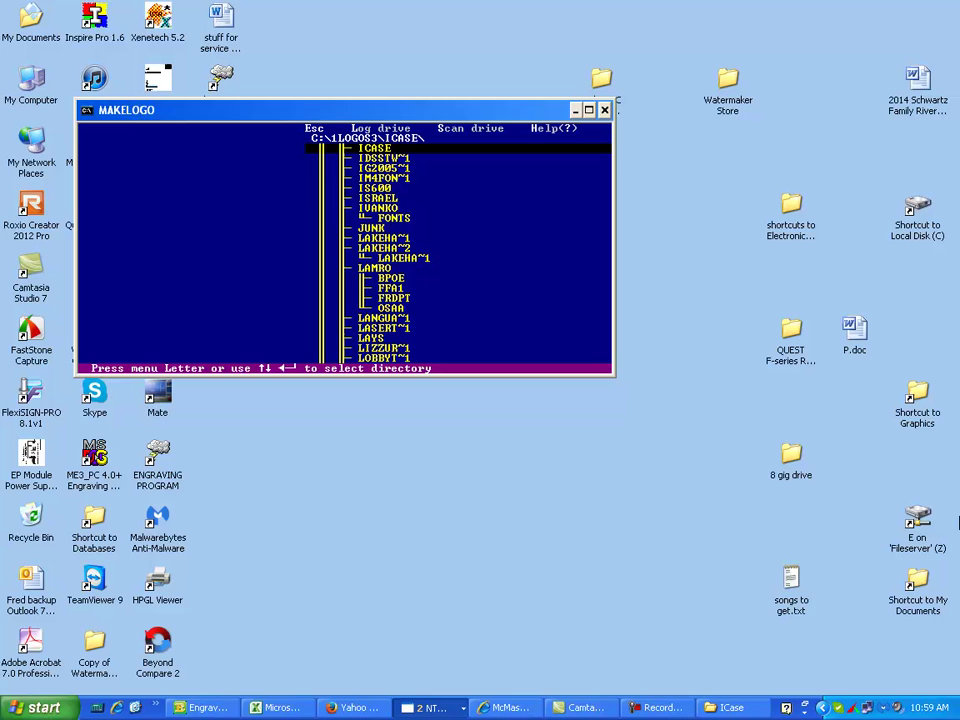
key("Return")
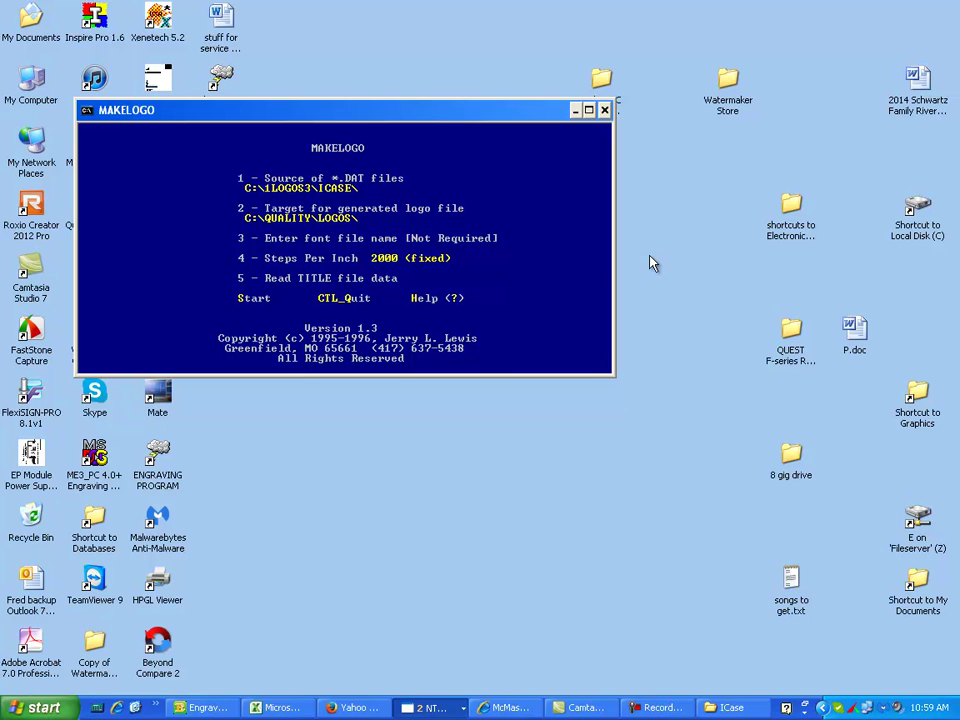
Set the logo target folder to C:\1LOGOS3\ICASE\ as well
key("1")
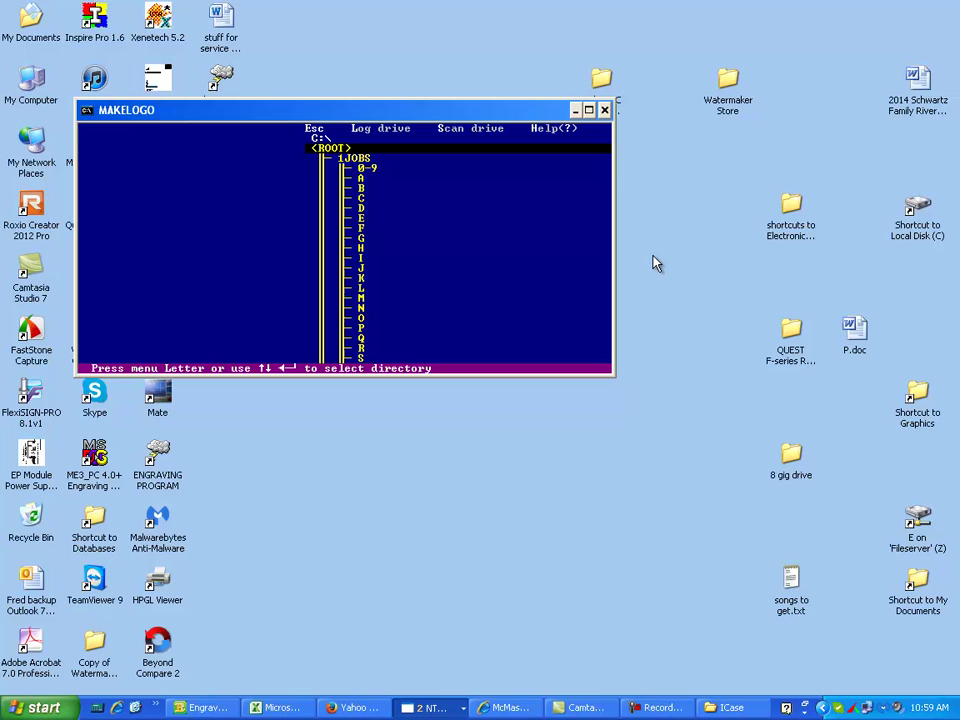
key("1")
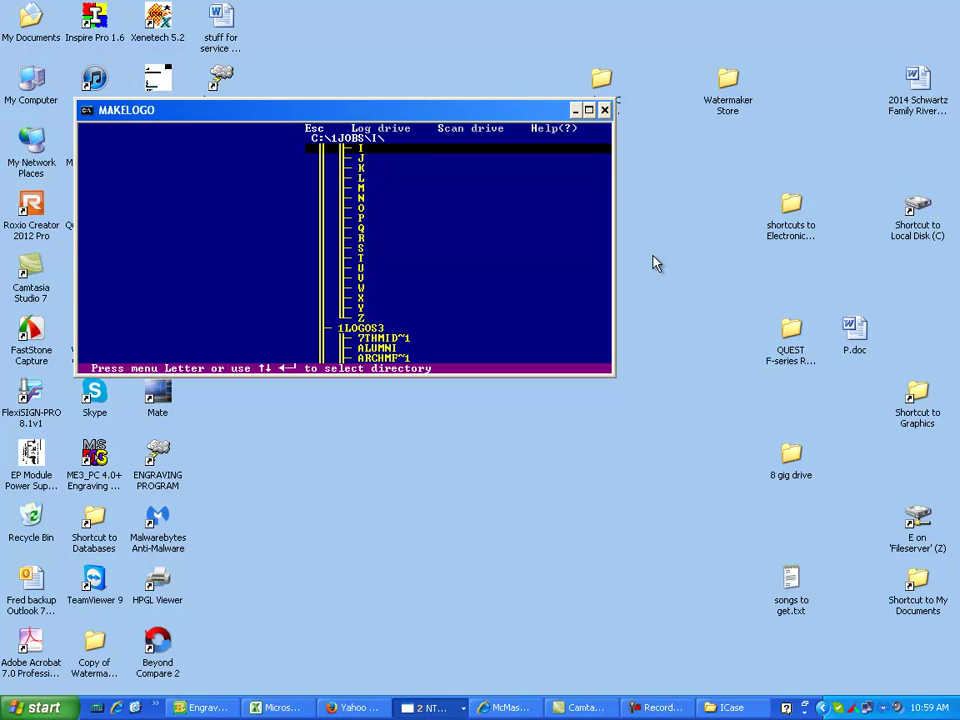
key("i")
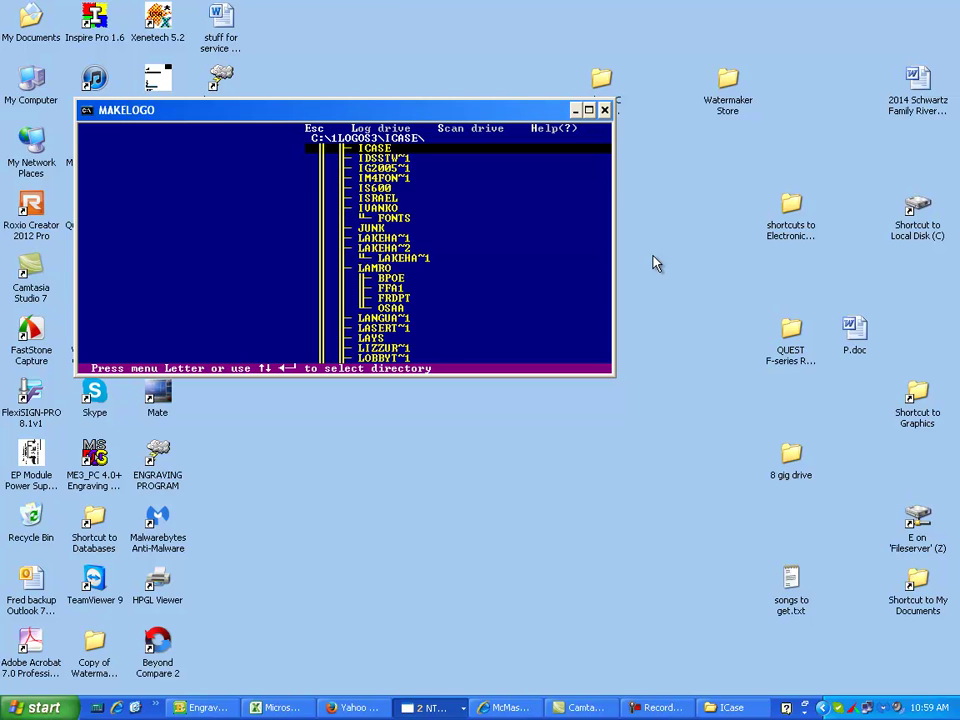
key("Return")
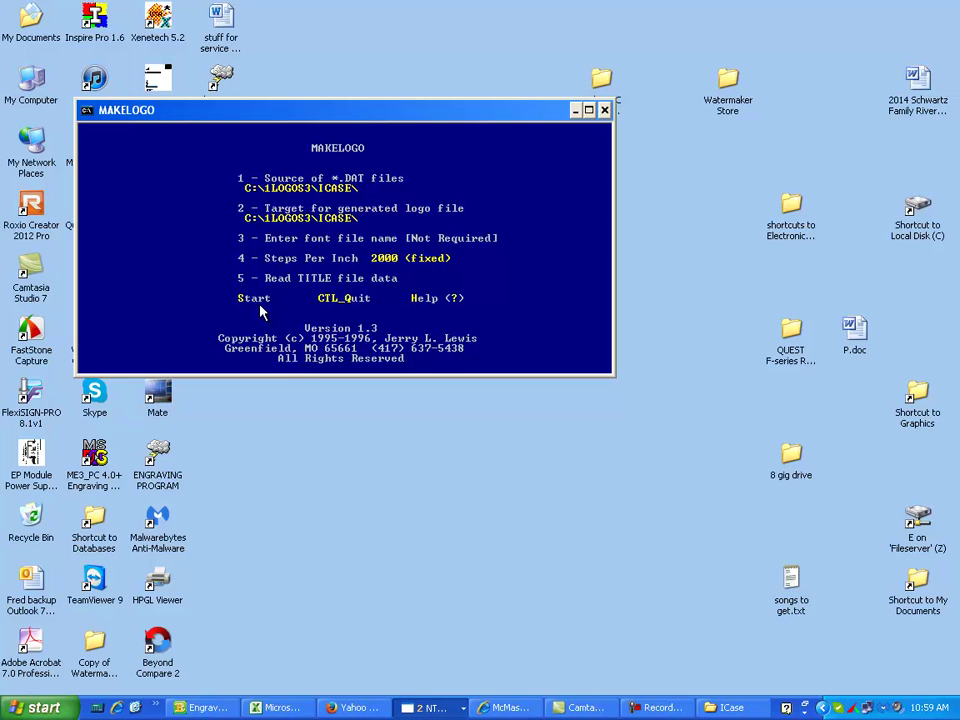
Start logo generation and enter the title 'ICASE Indiana Council'
key("5")
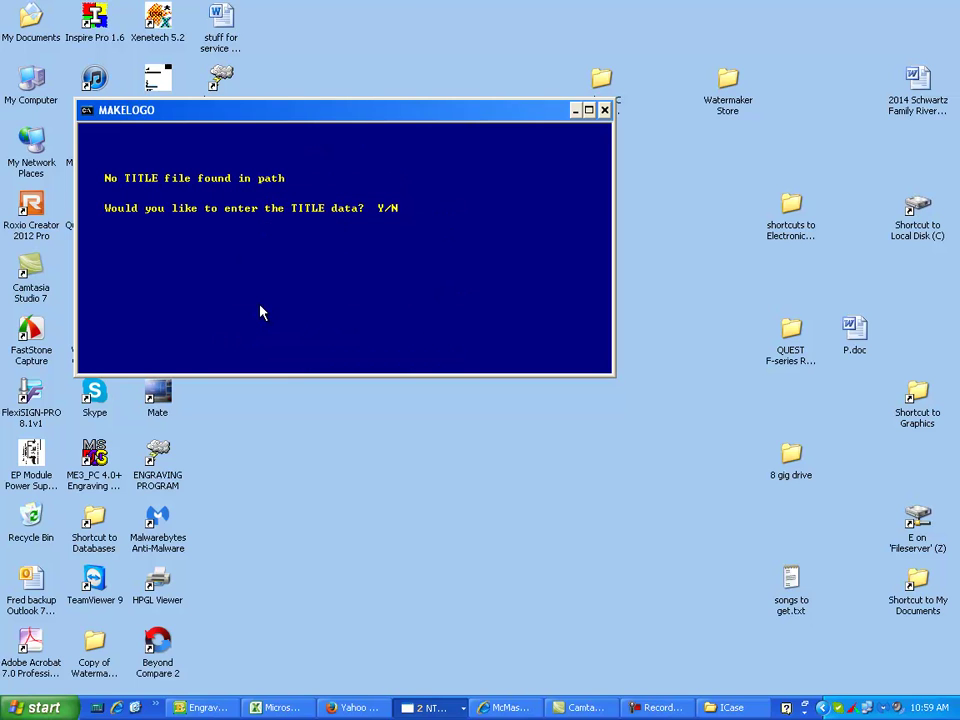
key("y")
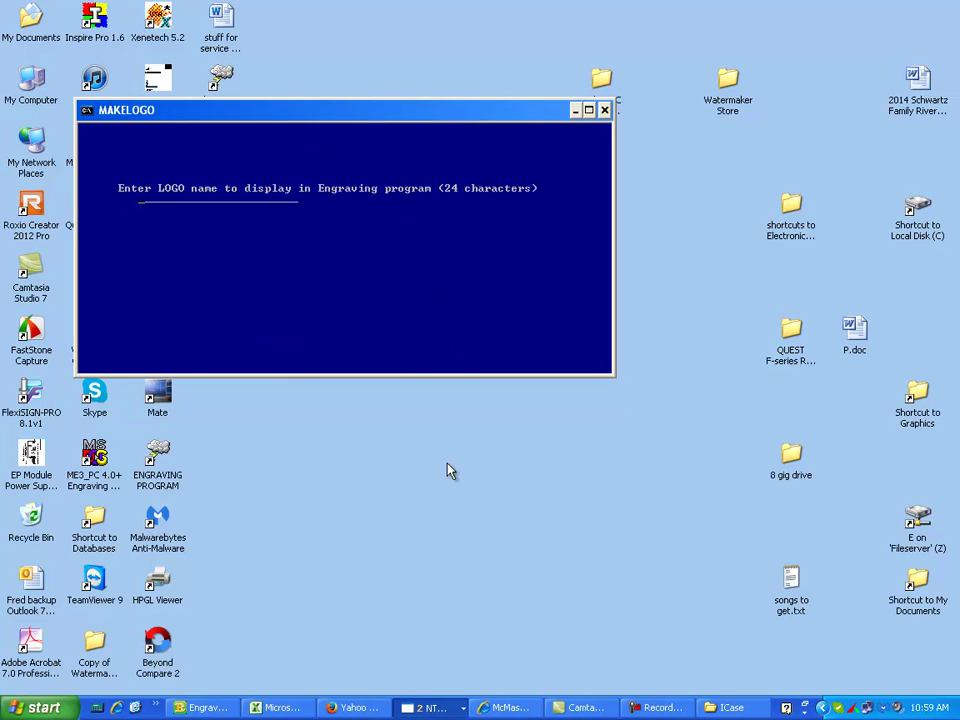
left_click(422, 706)
left_click(430, 682)
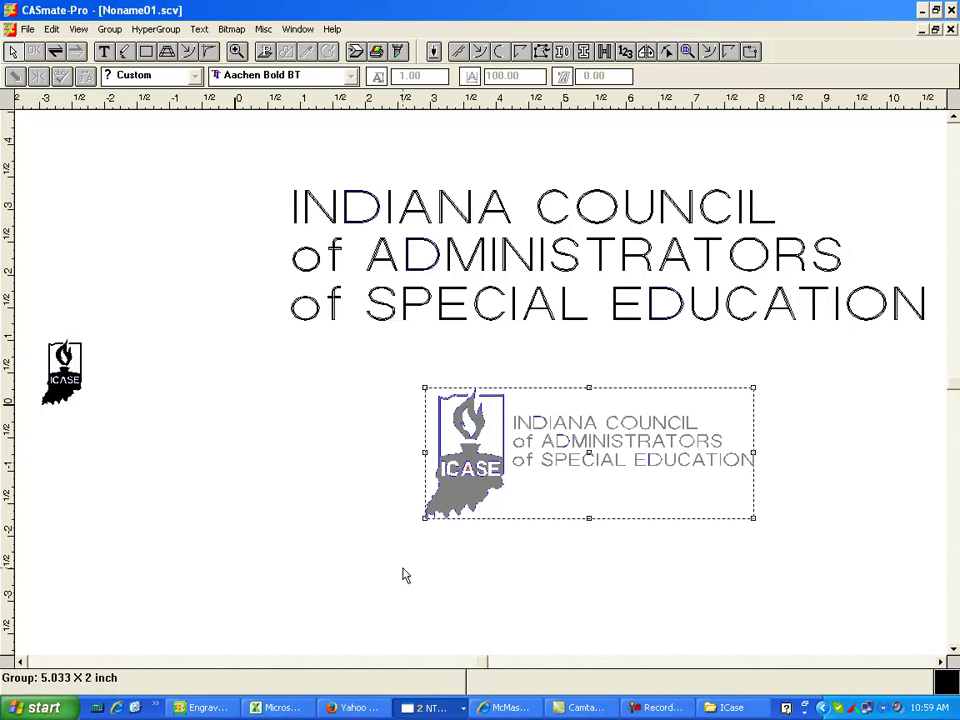
key("alt+Tab")
key("alt+Tab")
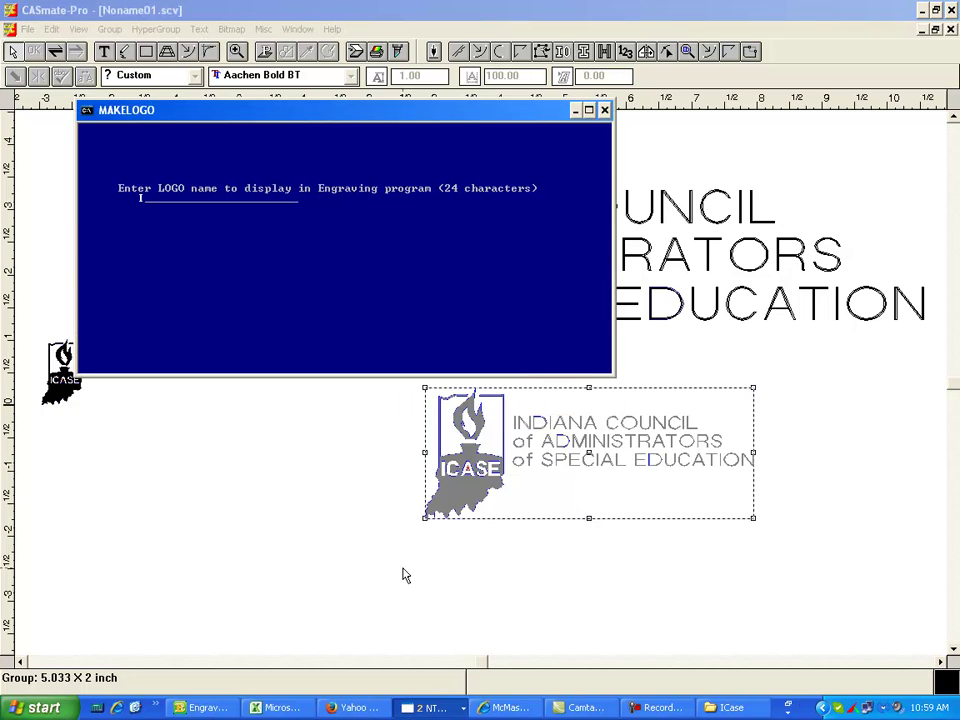
type("ICASE In")
type("diana ")
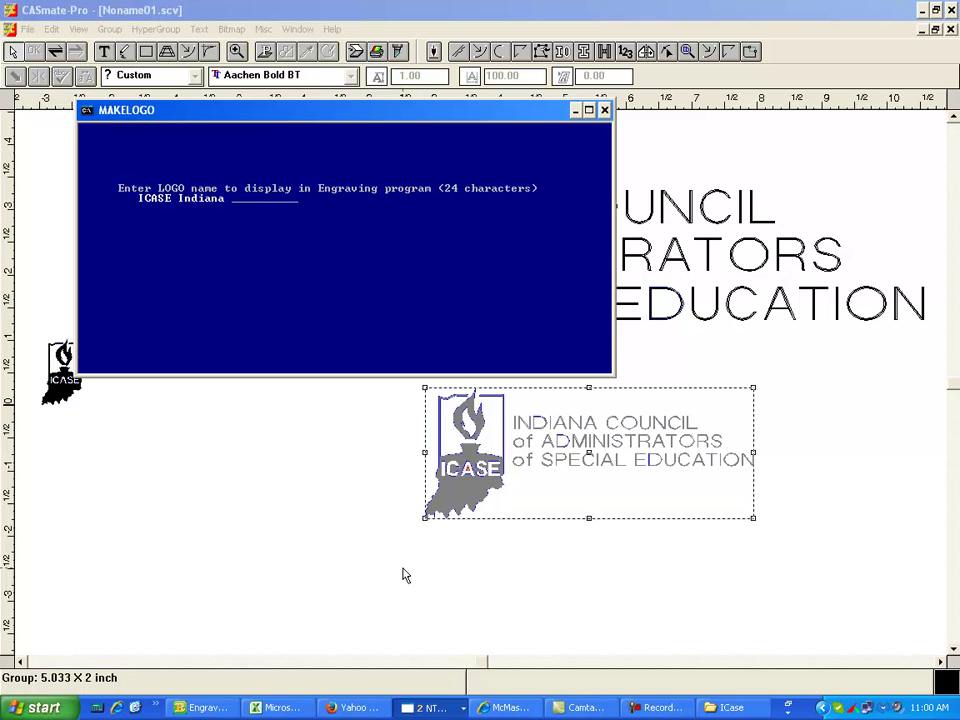
type("Council")
key("Return")
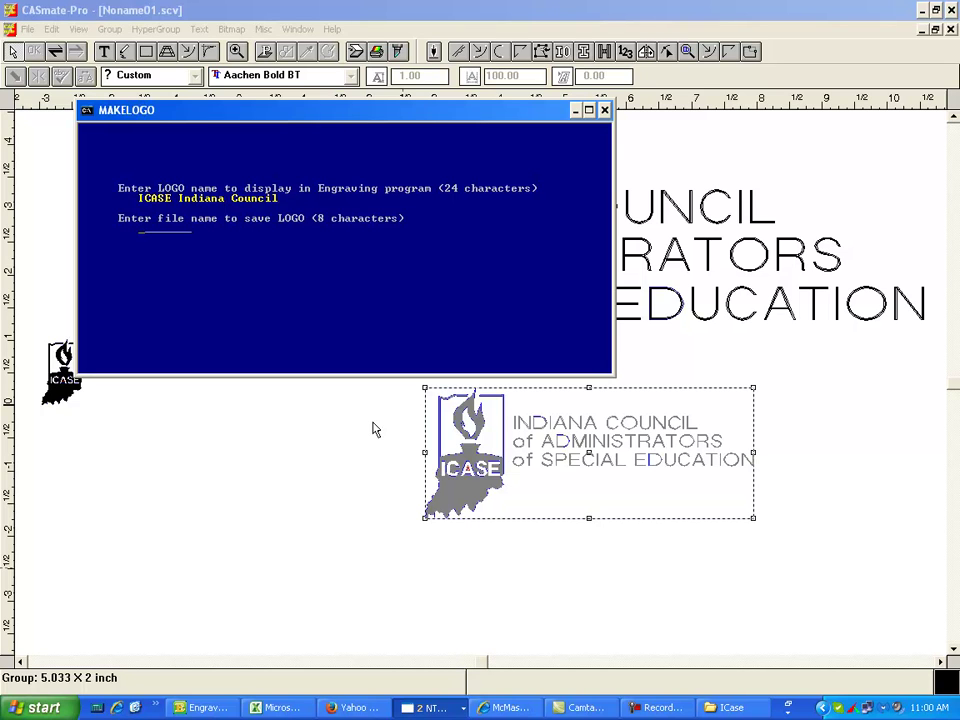
Name the logo file ICASE.Q1L, keep height 4, and save a TITLE file
type("ICASE")
key("Return")
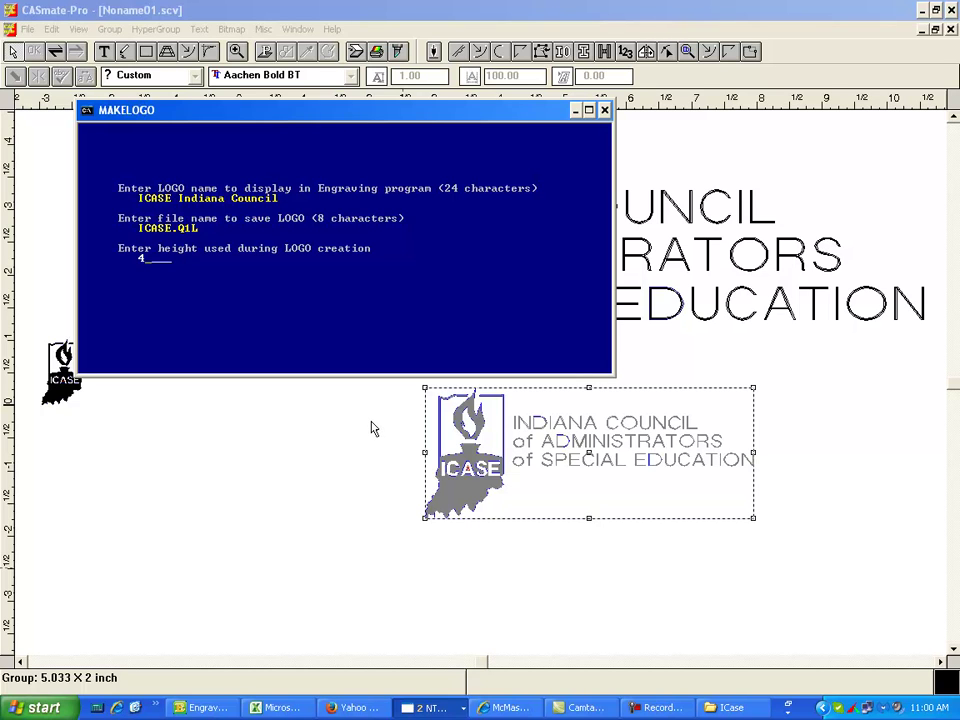
key("Return")
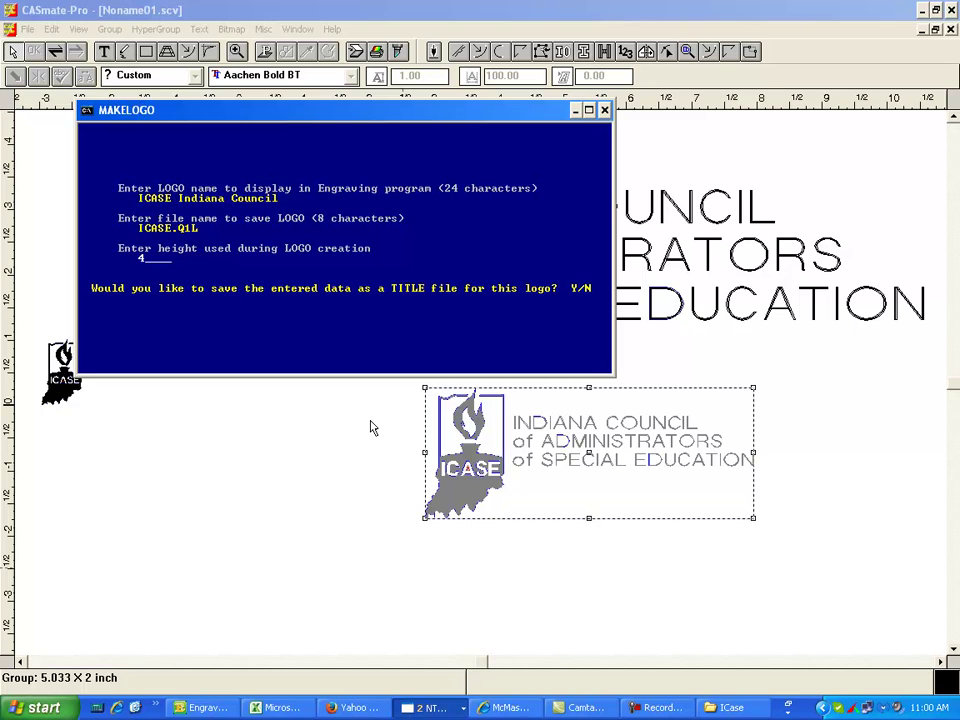
key("y")
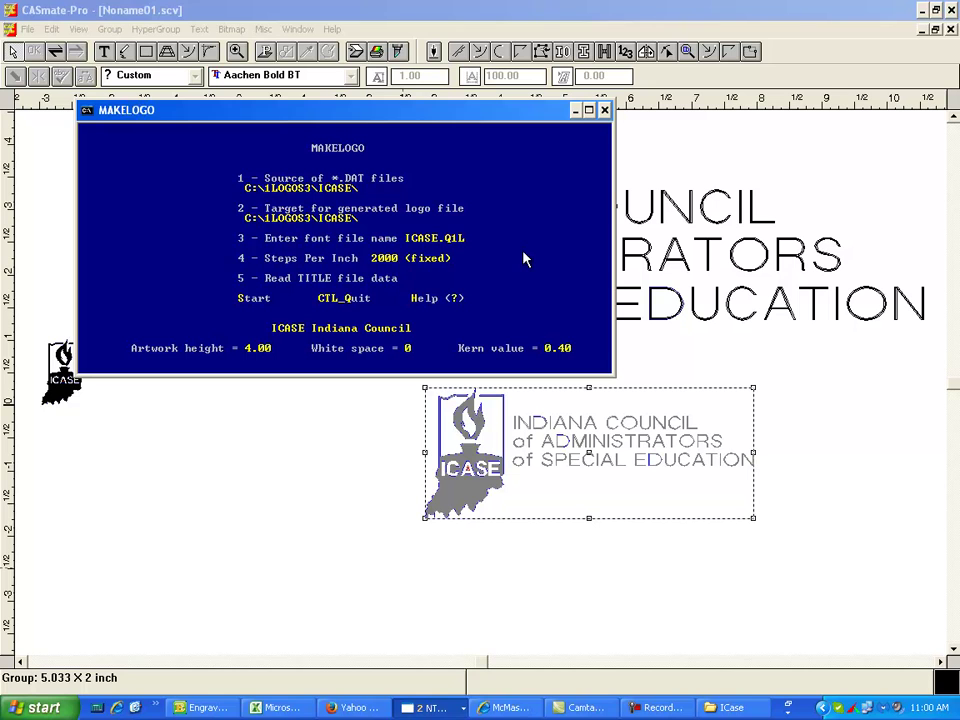
Close MAKELOGO and open C:\1Logos3\ICase in Explorer
key("ctrl+q")
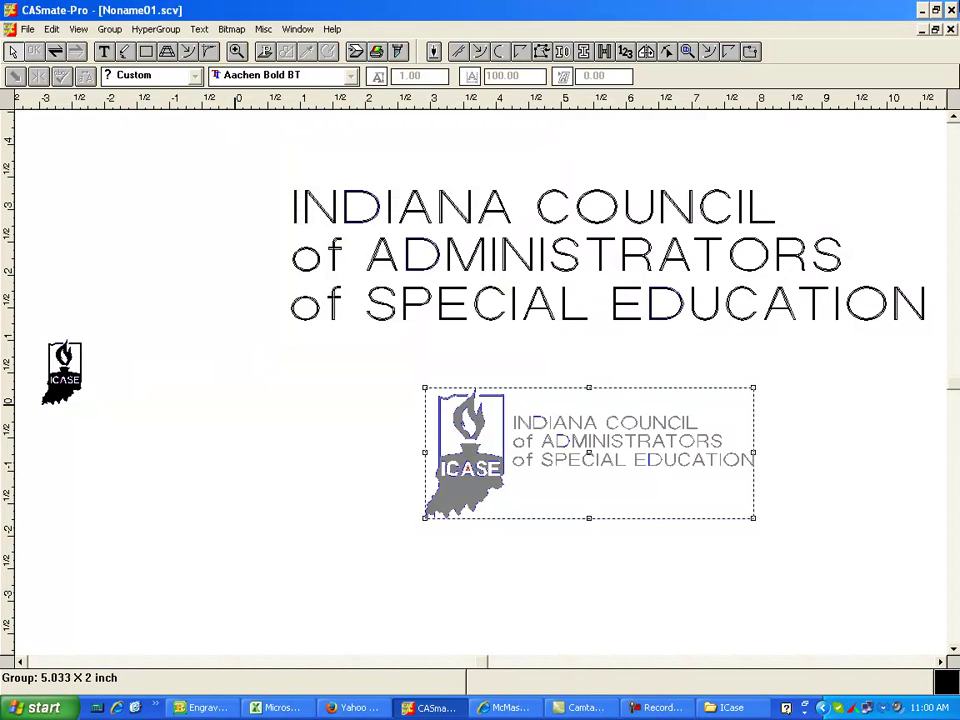
left_click(920, 9)
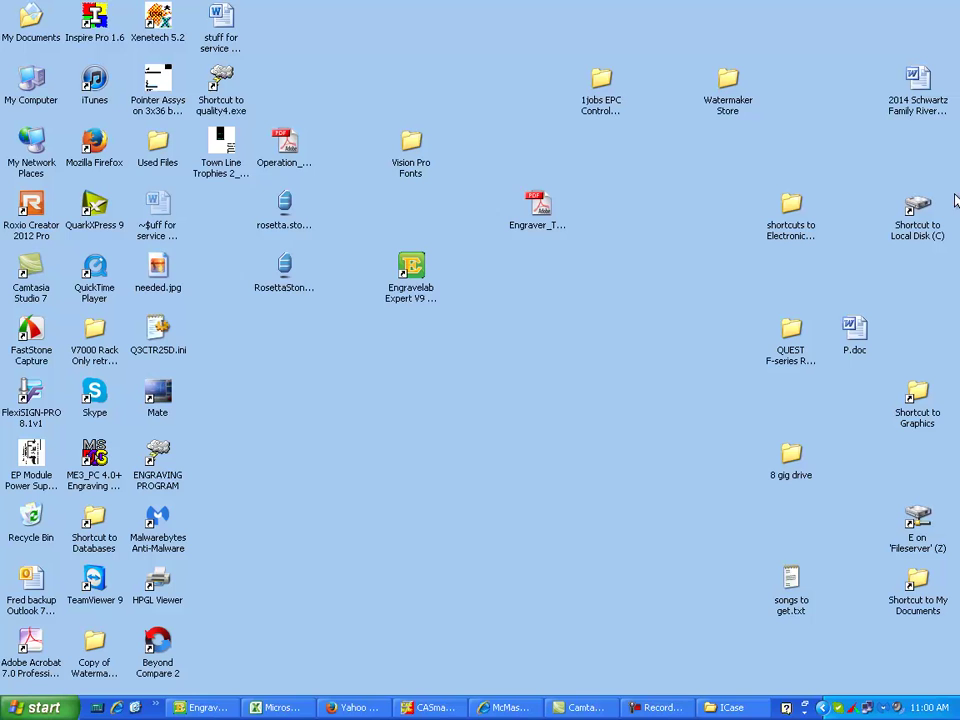
double_click(922, 233)
left_click(210, 149)
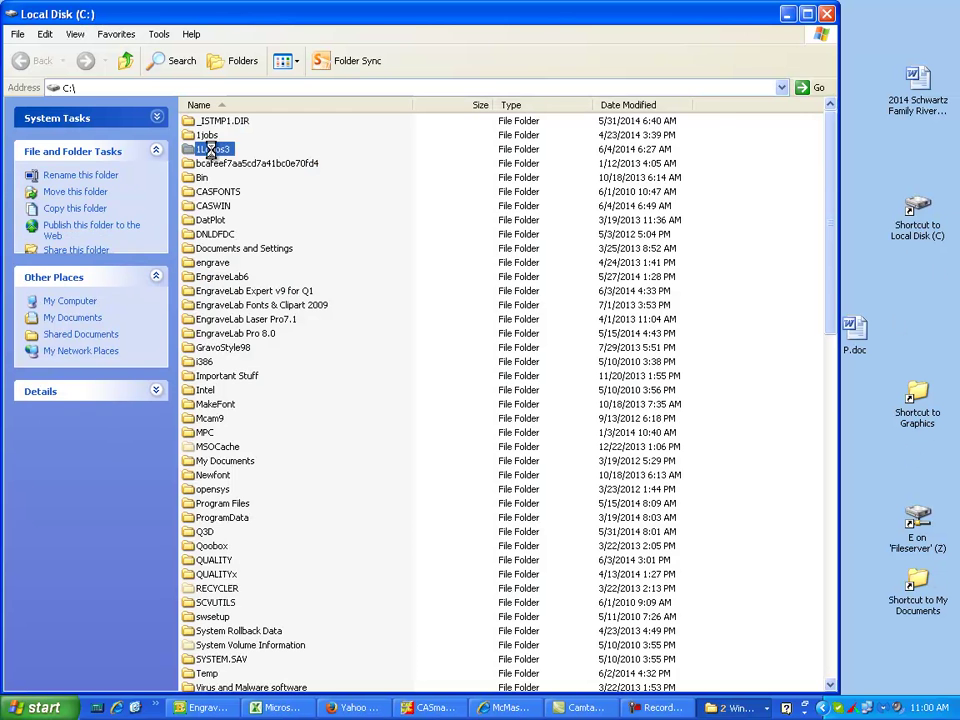
double_click(210, 149)
scroll(200, 430, "down", 4)
left_click(210, 518)
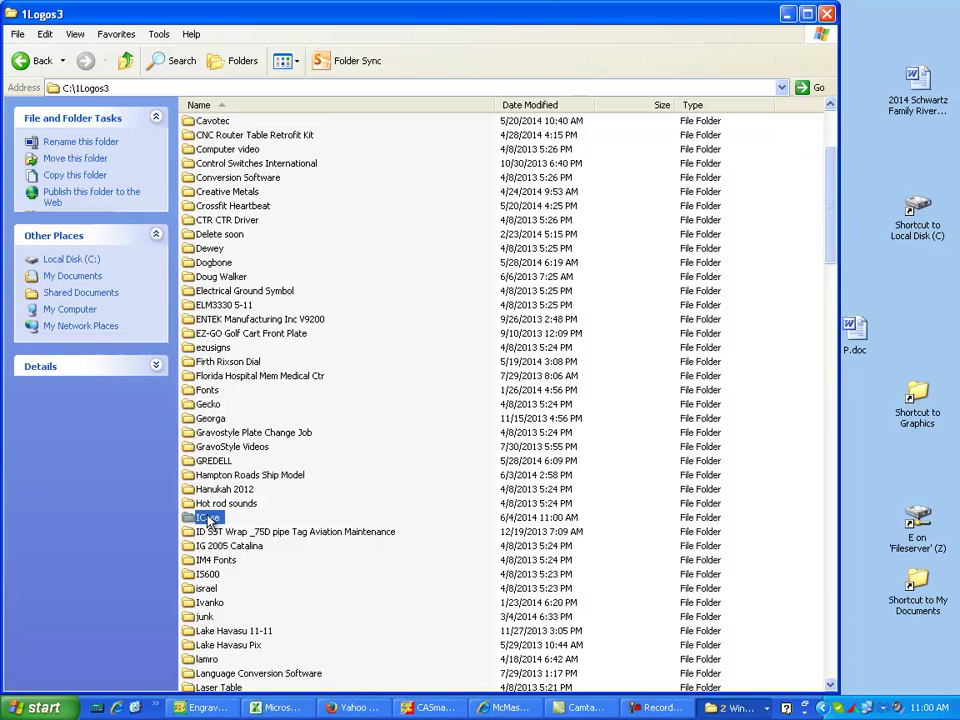
key("Return")
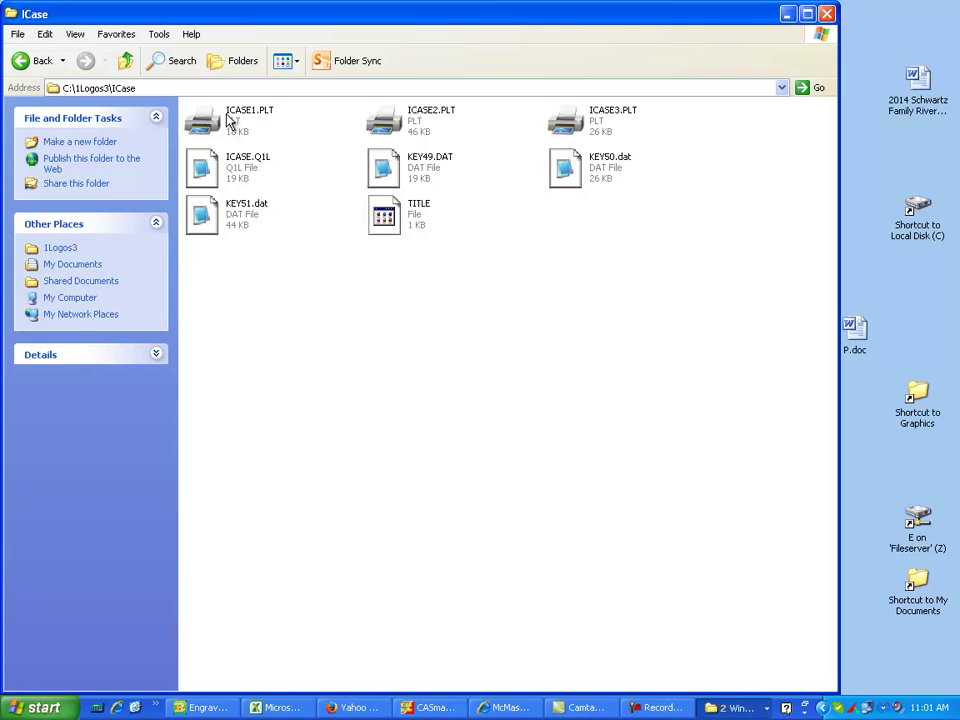
Review ICASE1–3.PLT, KEY49–51.DAT, ICASE.Q1L and TITLE, then try opening TITLE
left_click(230, 118)
left_click(410, 120)
left_click(600, 120)
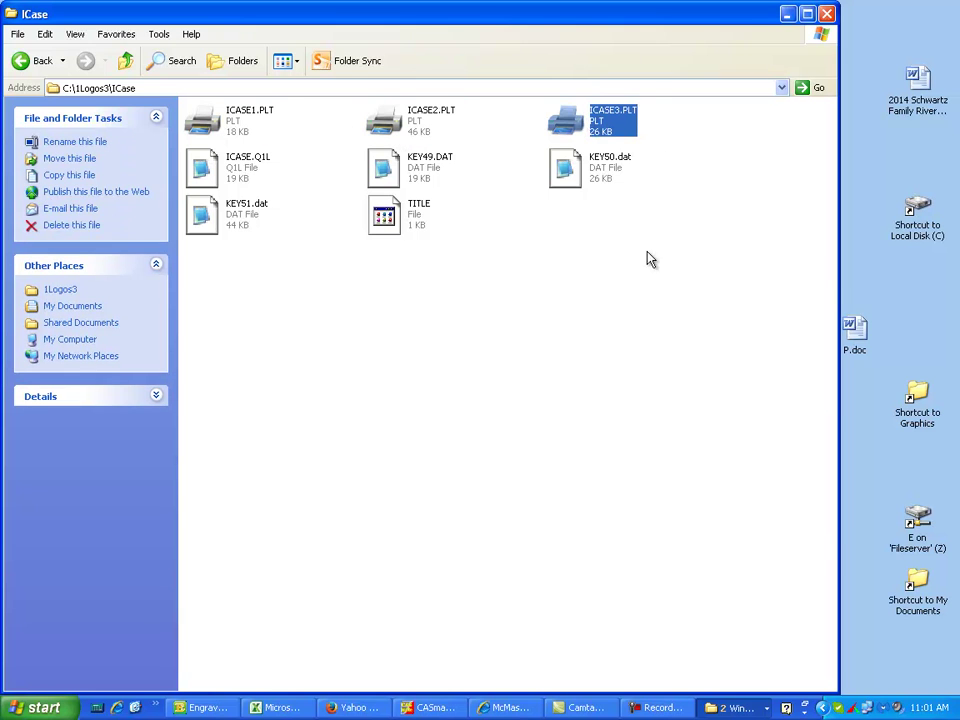
left_click(385, 168)
left_click(598, 172)
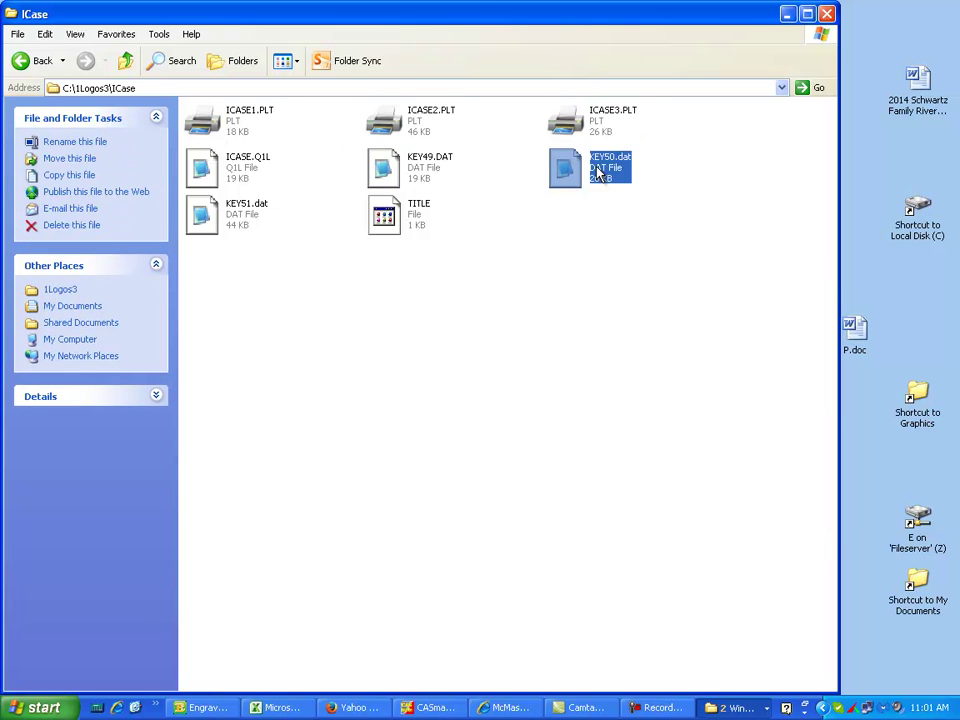
left_click(225, 215)
left_click(401, 228)
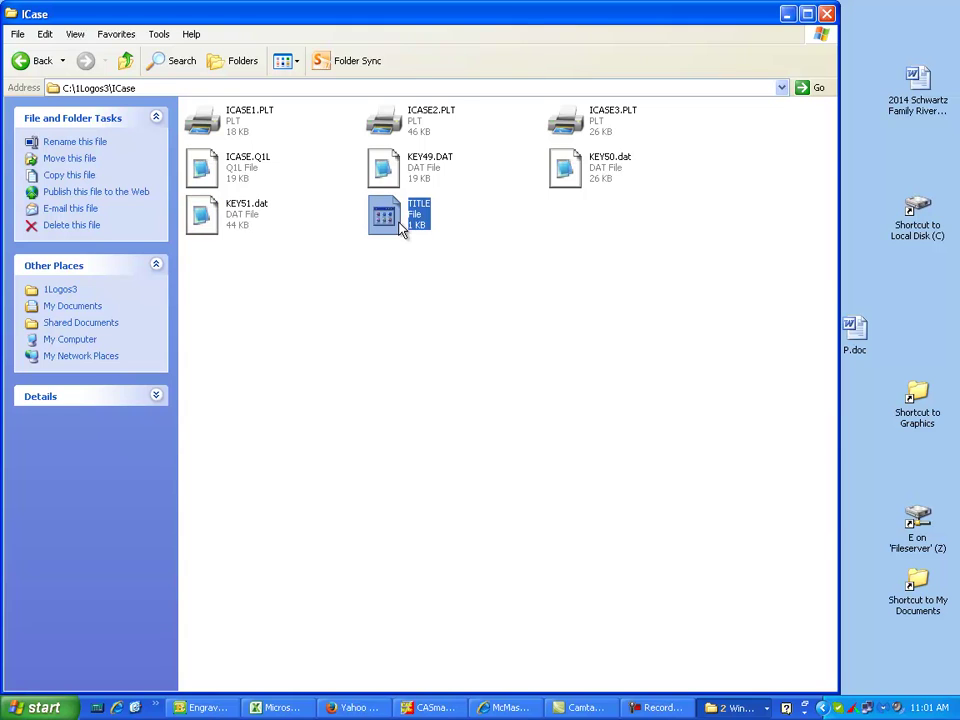
left_click(263, 184)
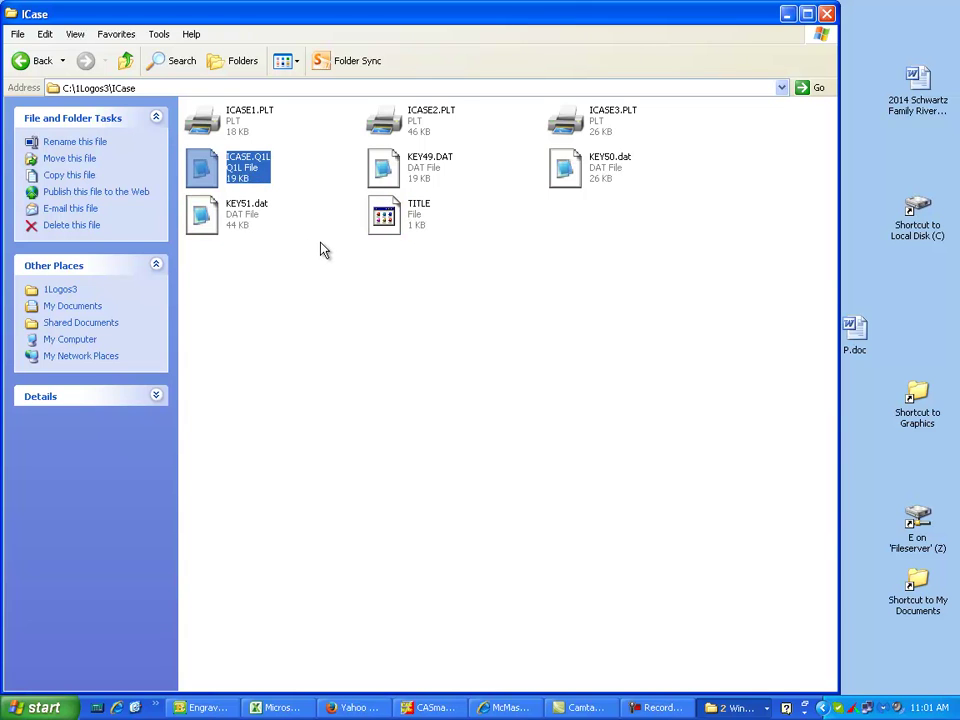
left_click(386, 221)
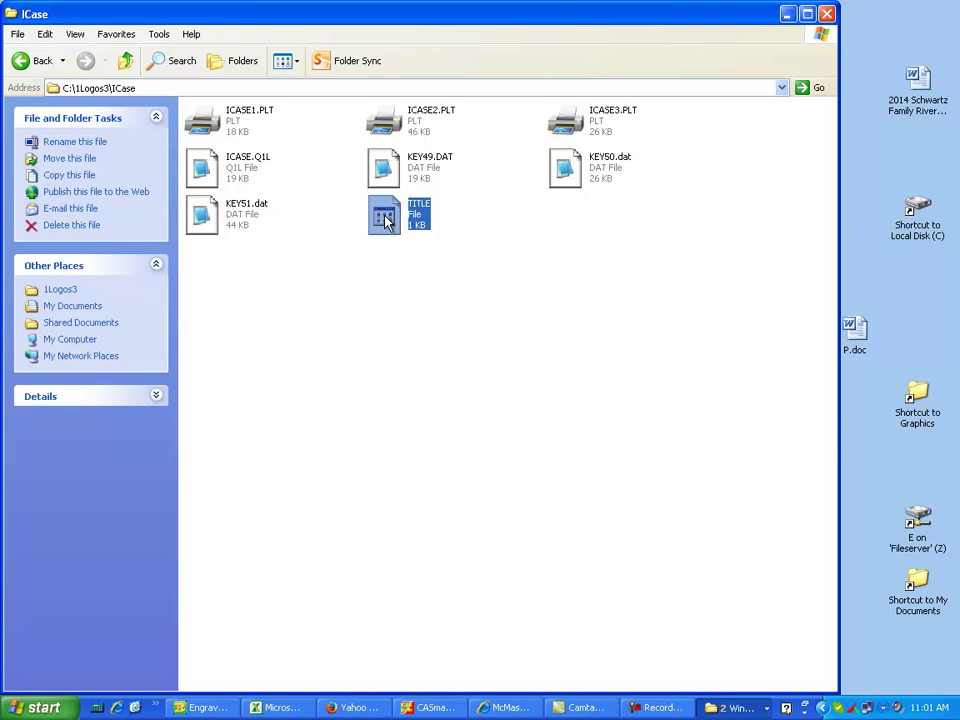
double_click(386, 221)
Open the TITLE file with Notepad from the ICase folder in Explorer
key("shift+F10")
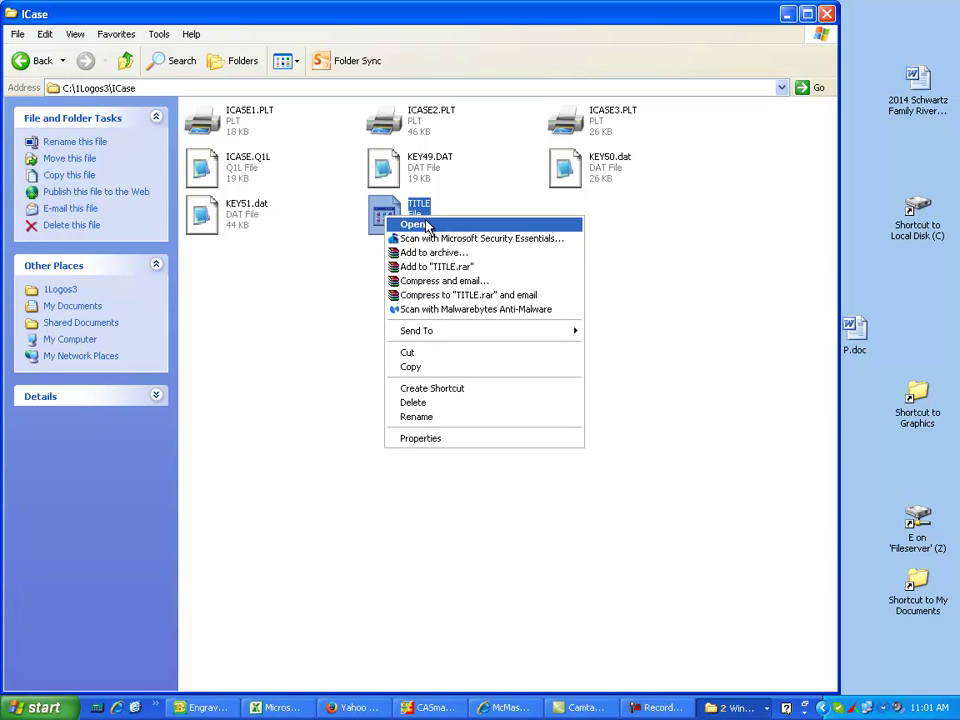
left_click(349, 198)
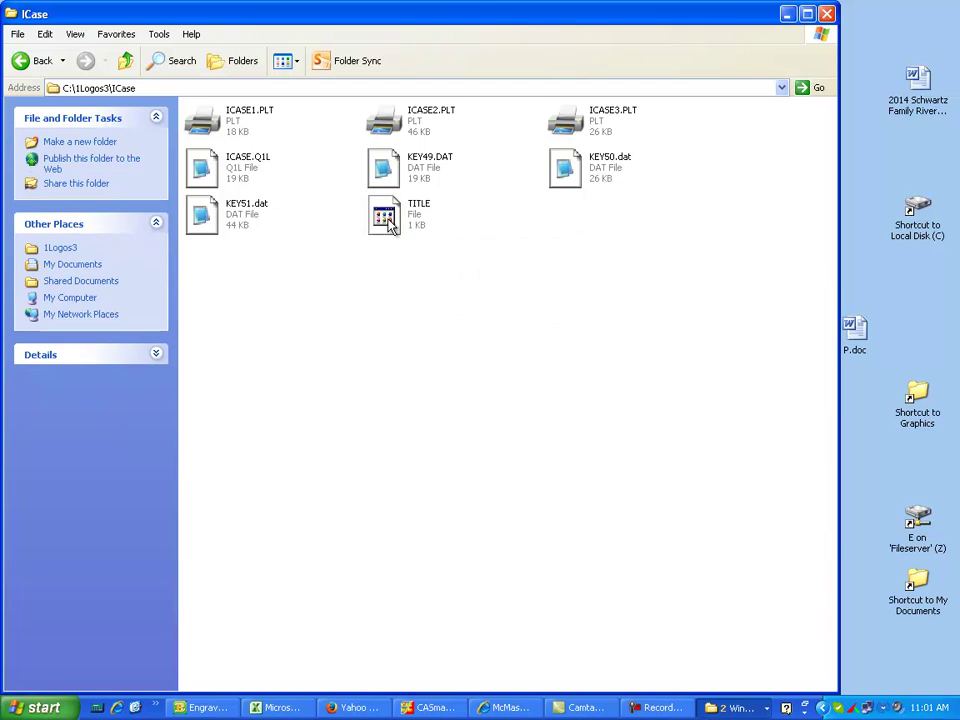
double_click(388, 217)
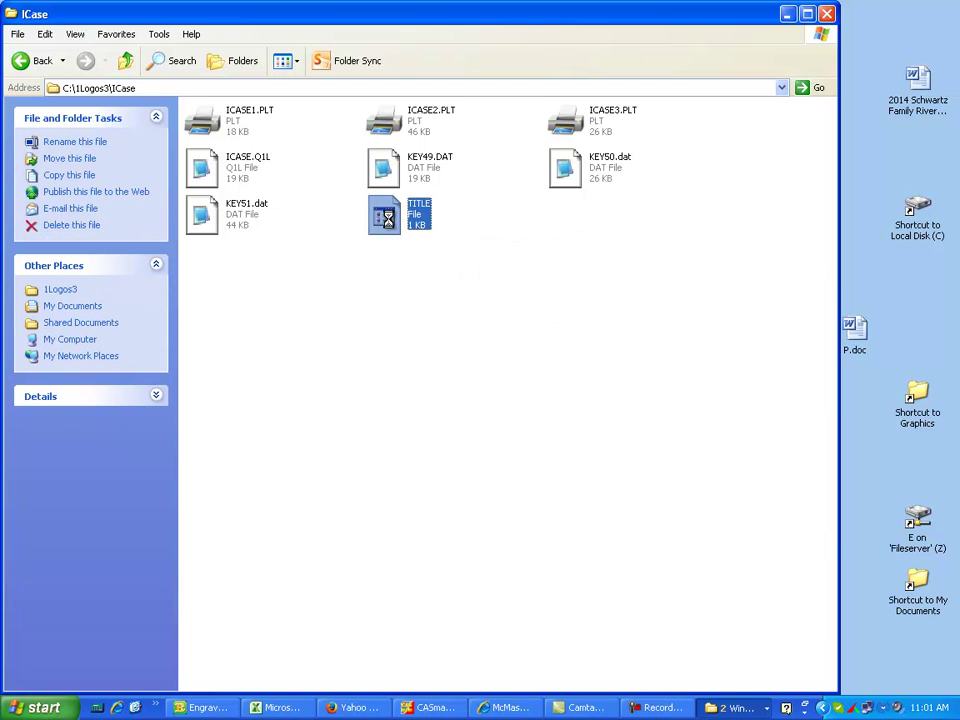
right_click(389, 219)
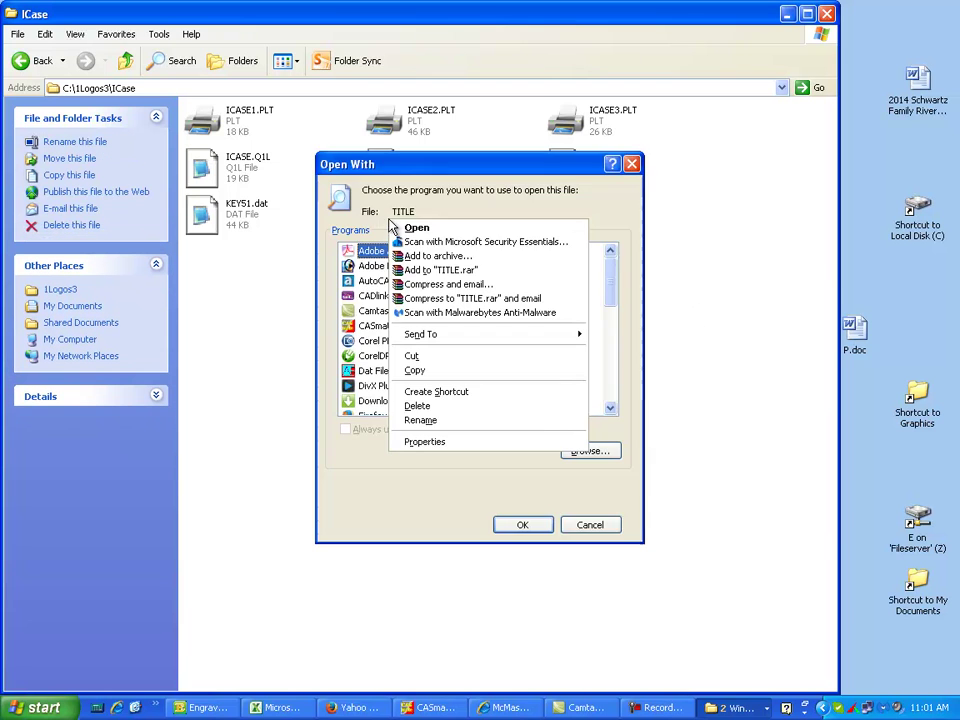
left_click(614, 214)
left_click(364, 311)
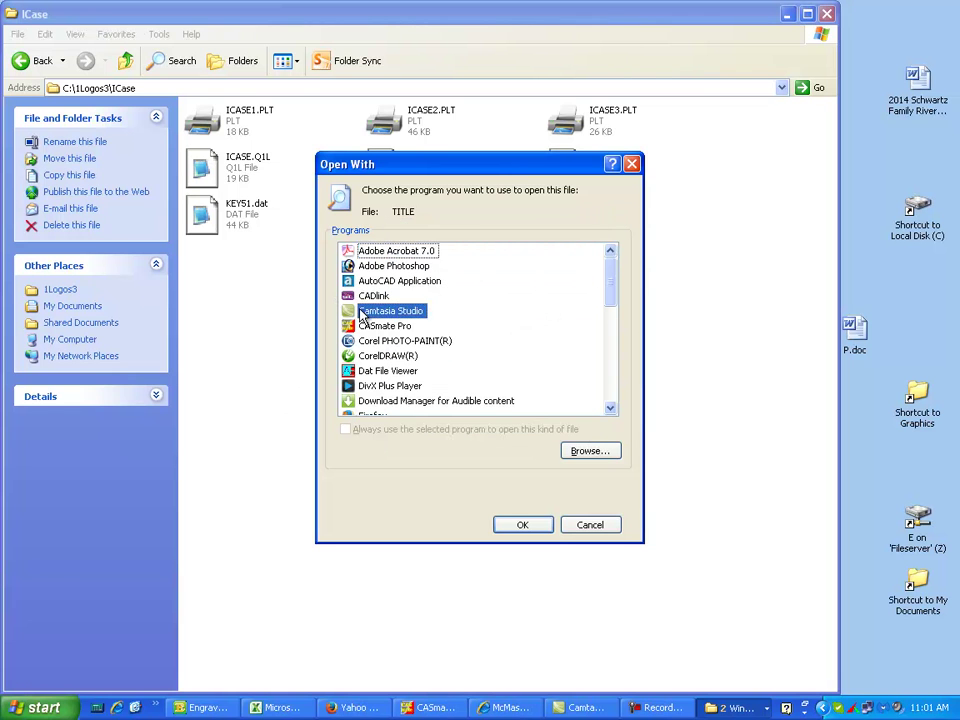
key("n")
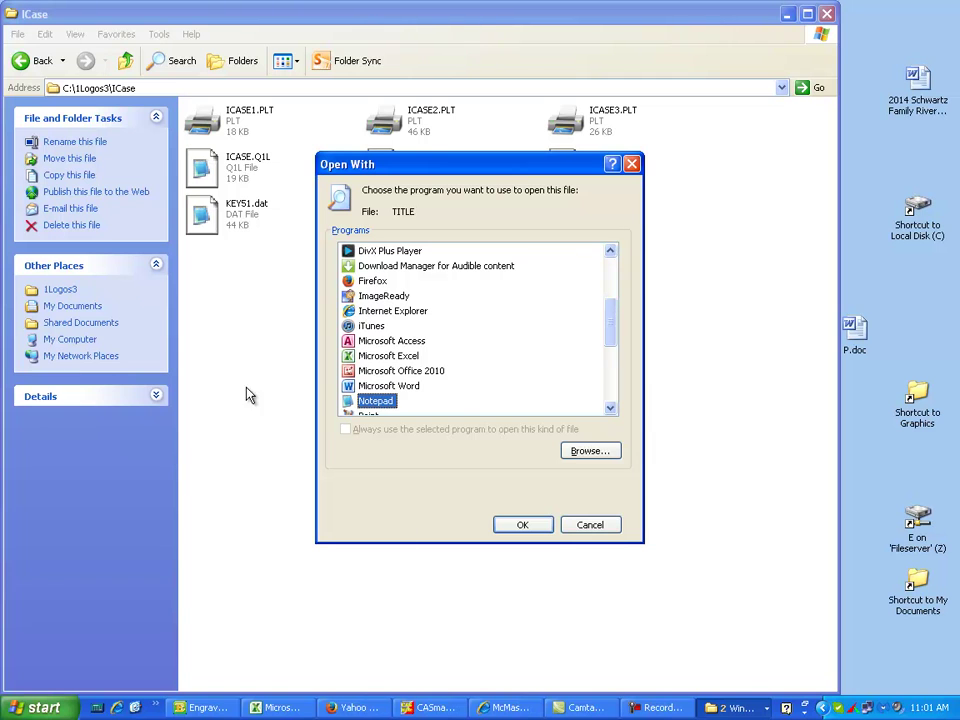
double_click(375, 401)
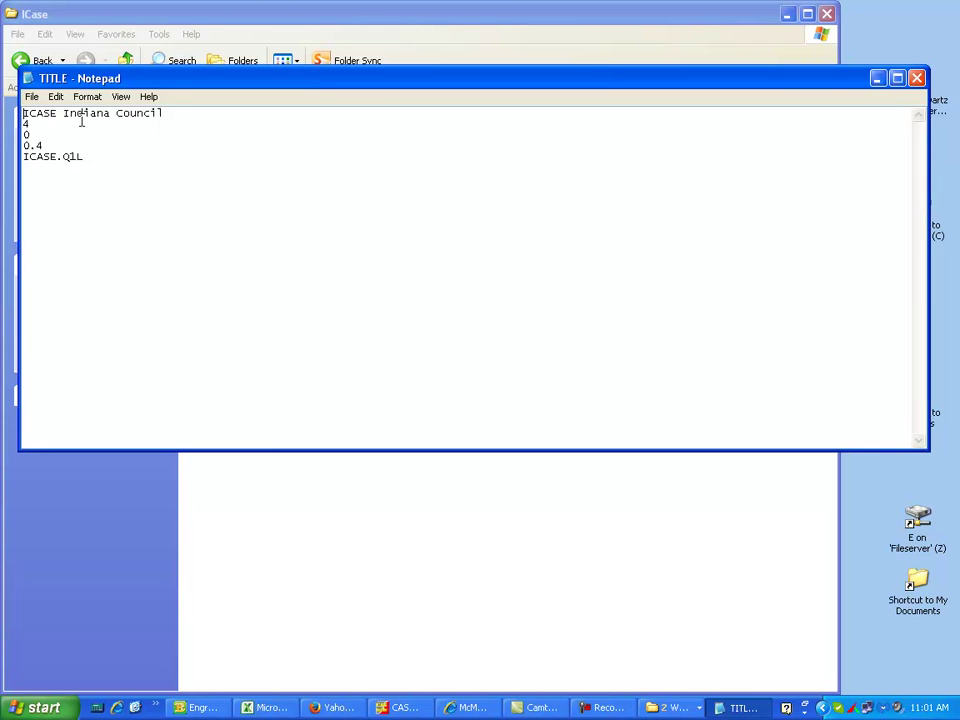
Review the logo name and ICASE.Q1L lines in TITLE, then close Notepad
left_click(181, 114)
left_click(97, 160)
left_click(918, 78)
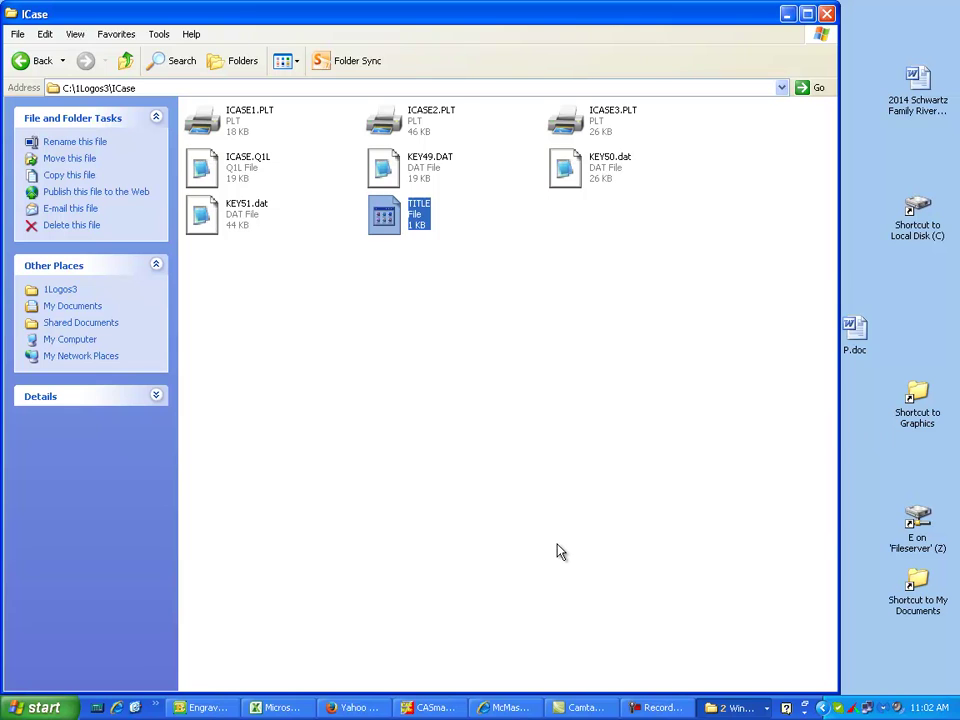